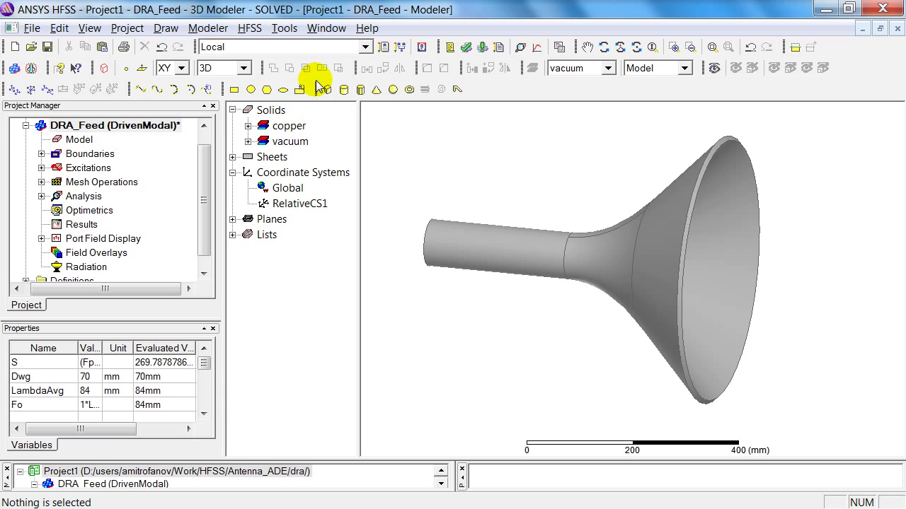
# Create an offset relative coordinate system with its origin at 0, 0, 0
pyautogui.click(209, 27)
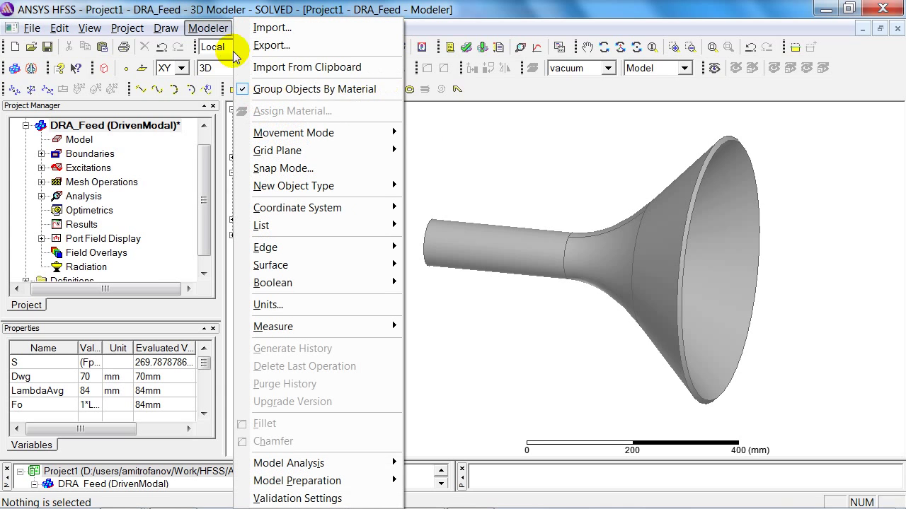
pyautogui.moveTo(344, 208)
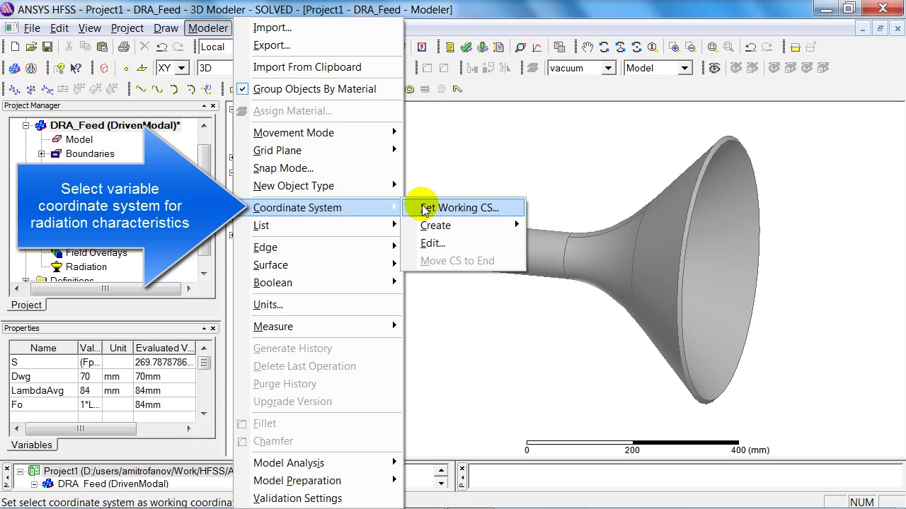
pyautogui.moveTo(530, 225)
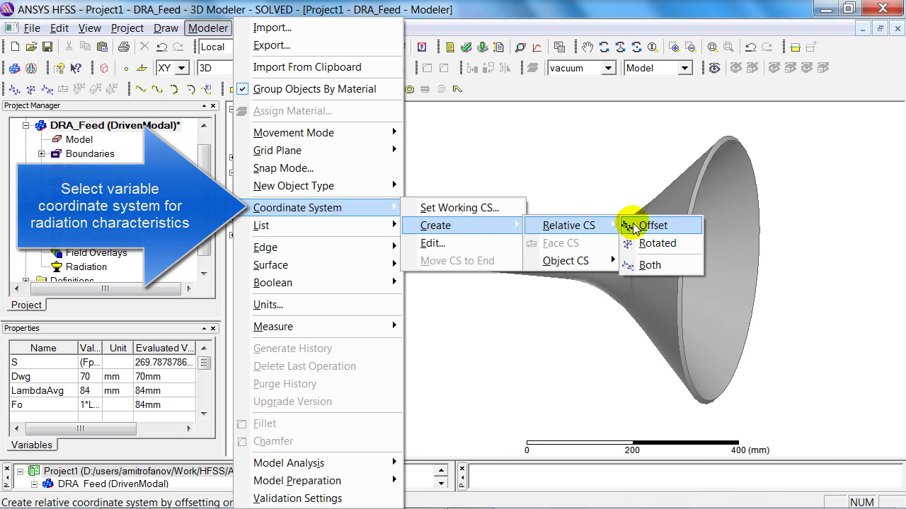
pyautogui.click(630, 224)
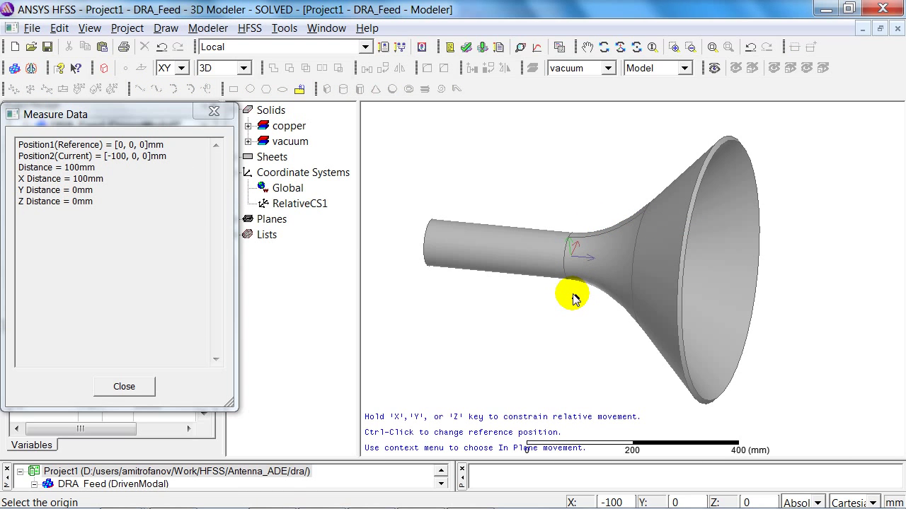
pyautogui.press('Tab')
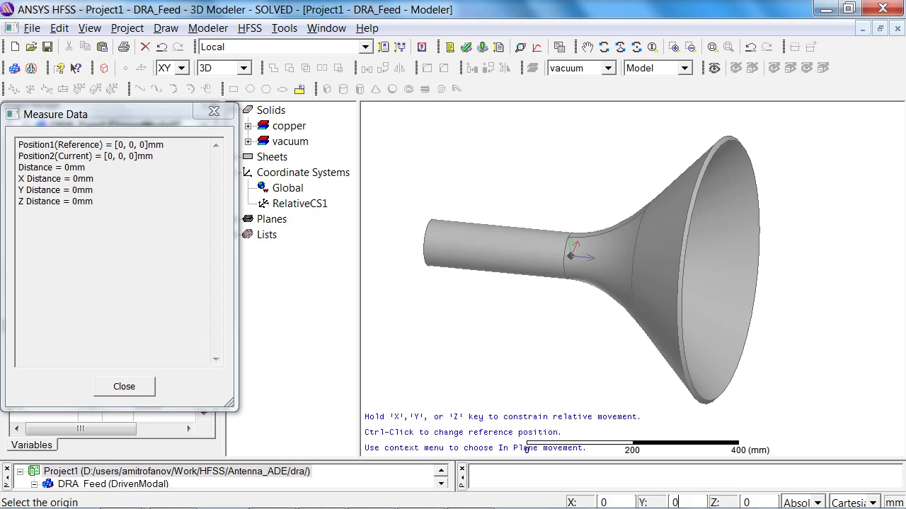
pyautogui.press('Return')
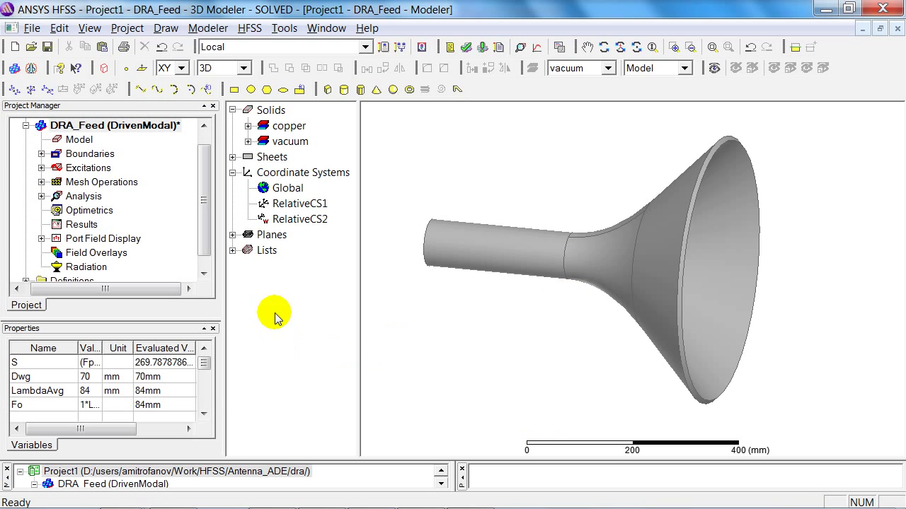
# Parametrize the origin of RelativeCS2 with a new local post-processing variable Pos, valued 0mm
pyautogui.click(281, 220)
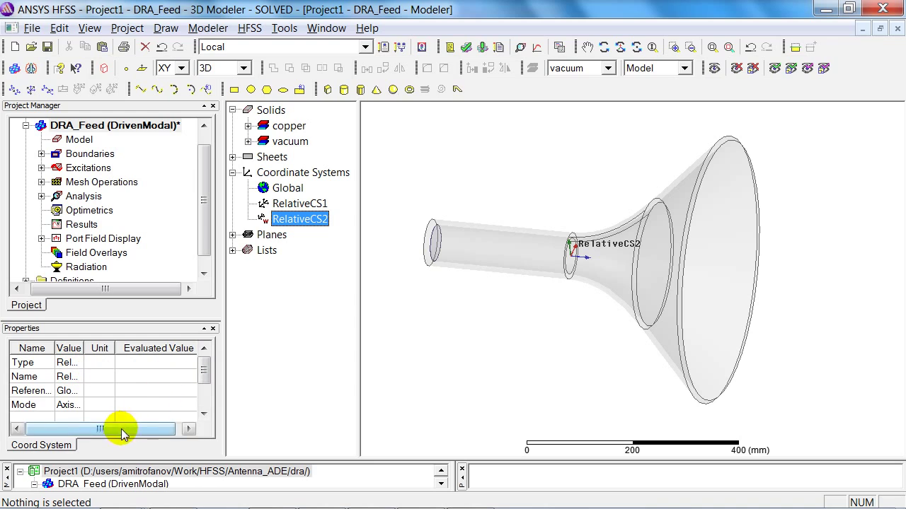
pyautogui.click(204, 378)
pyautogui.moveTo(203, 377); pyautogui.dragTo(205, 395)
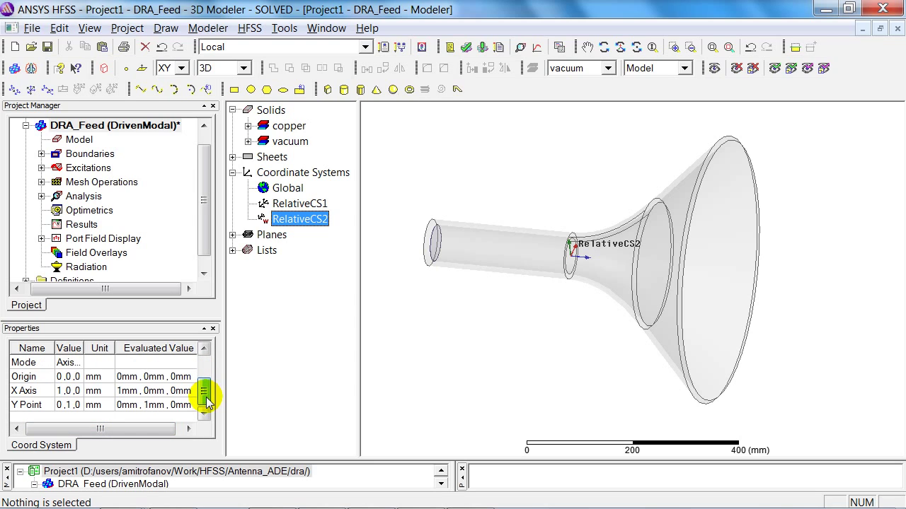
pyautogui.click(72, 377)
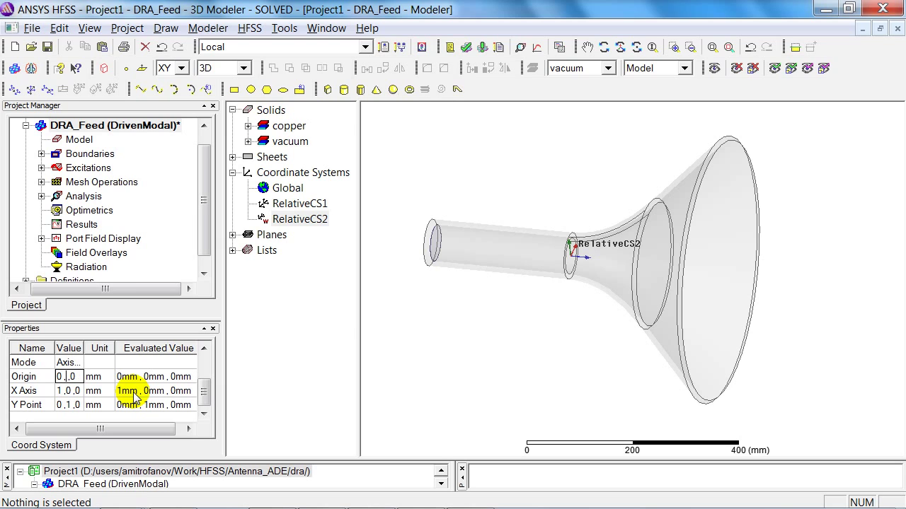
pyautogui.write('Pos')
pyautogui.press('Return')
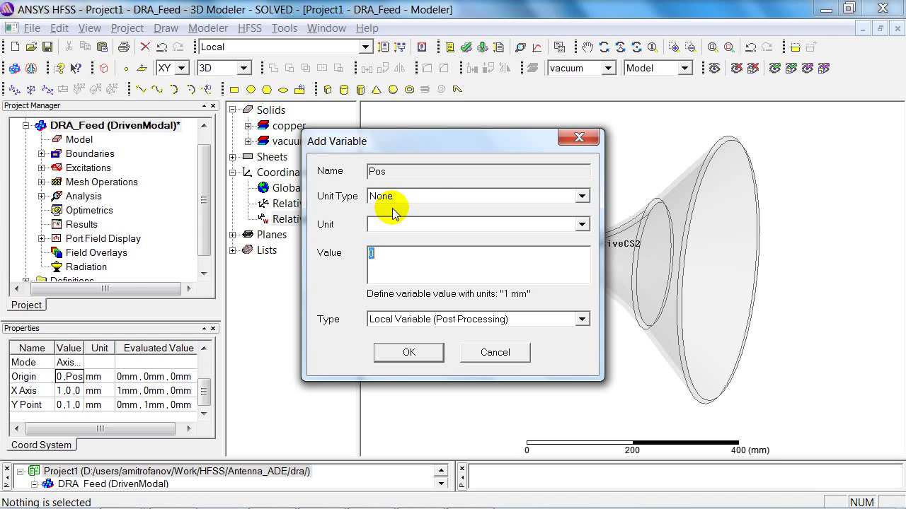
pyautogui.click(411, 256)
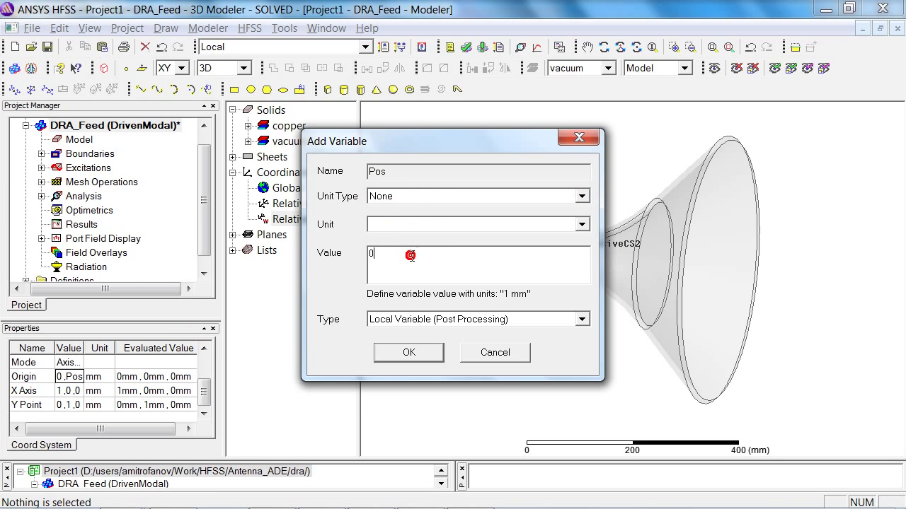
pyautogui.write('mm')
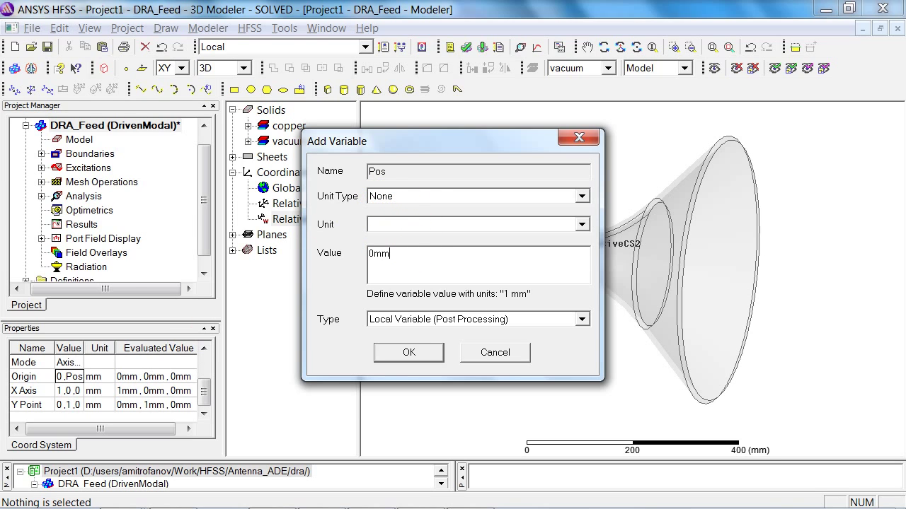
pyautogui.click(417, 353)
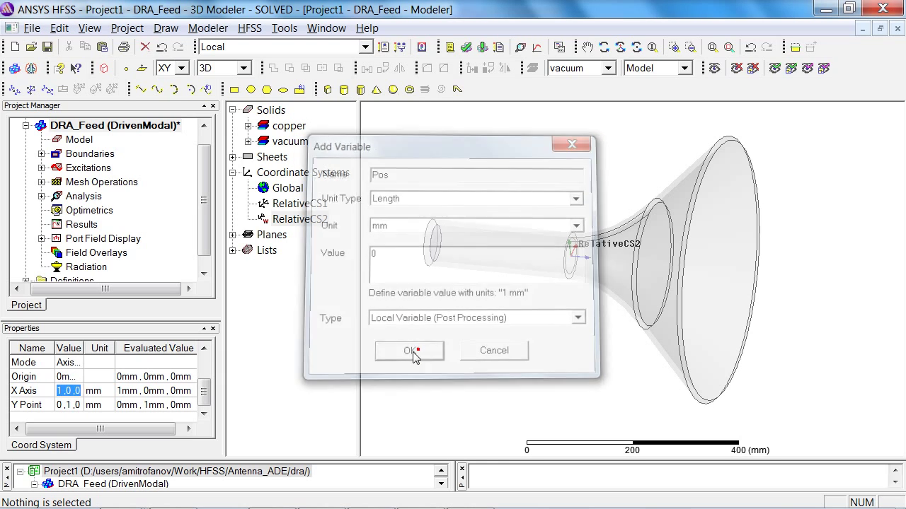
# Set the Y Point of RelativeCS2 to 0,0,-1 mm
pyautogui.click(80, 405)
pyautogui.click(73, 406)
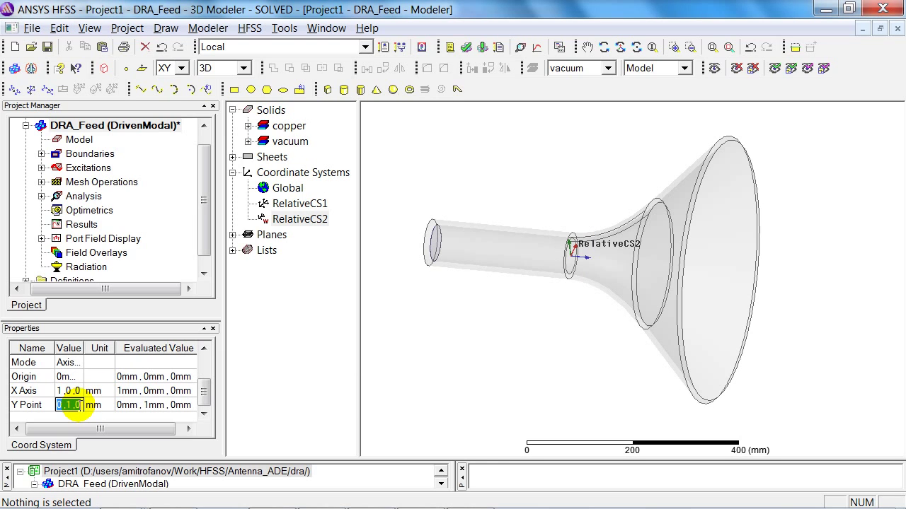
pyautogui.write('0,0,-1')
pyautogui.press('Return')
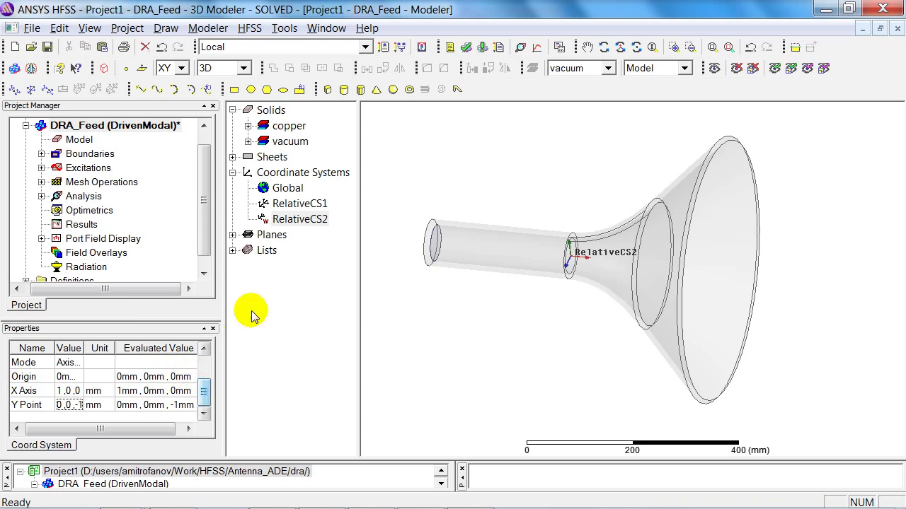
# Insert an infinite sphere far field setup and set its Phi stop to 0 deg
pyautogui.click(101, 281)
pyautogui.rightClick(111, 270)
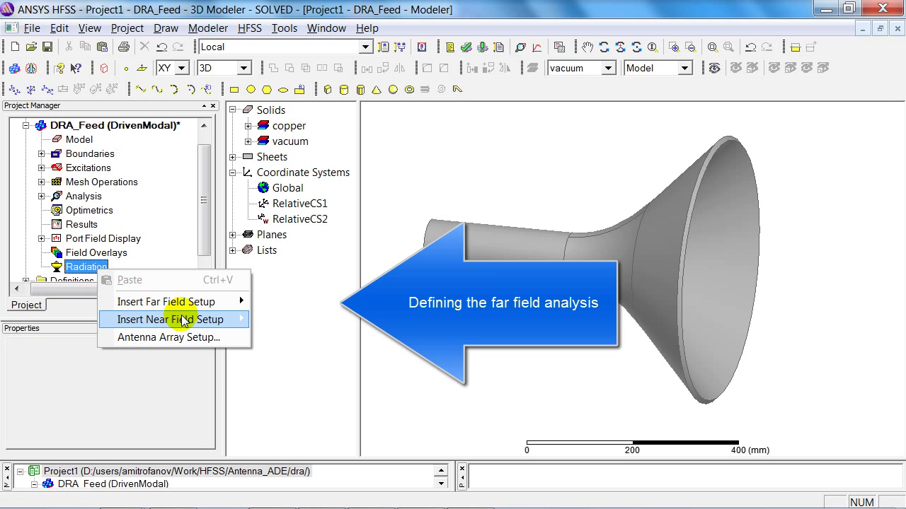
pyautogui.moveTo(201, 301)
pyautogui.click(271, 305)
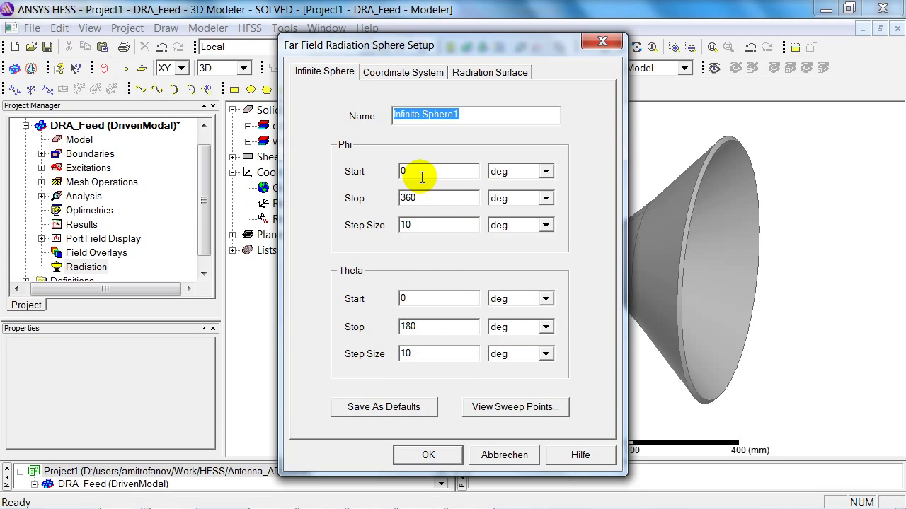
pyautogui.click(424, 197)
pyautogui.doubleClick(425, 196)
pyautogui.write('0')
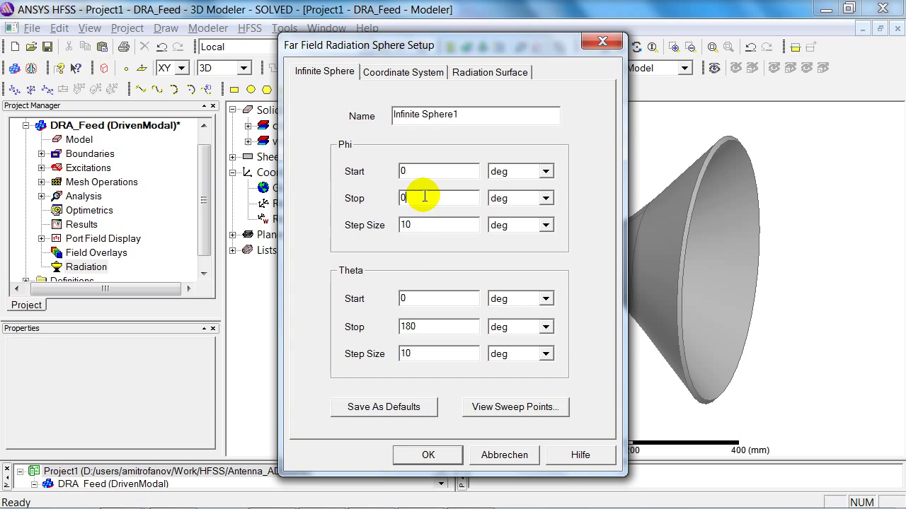
# Set the sphere's Theta range from -90 to 90 deg with a step size of 1 deg
pyautogui.click(419, 301)
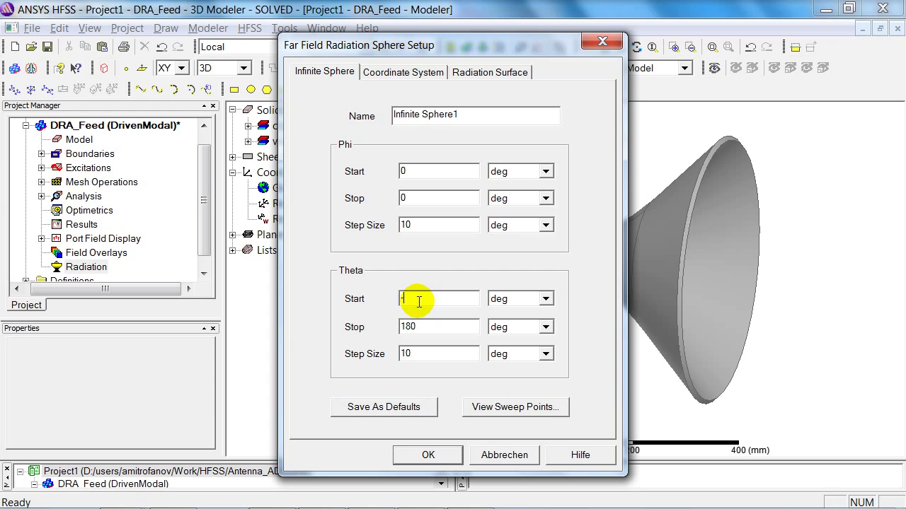
pyautogui.write('-90')
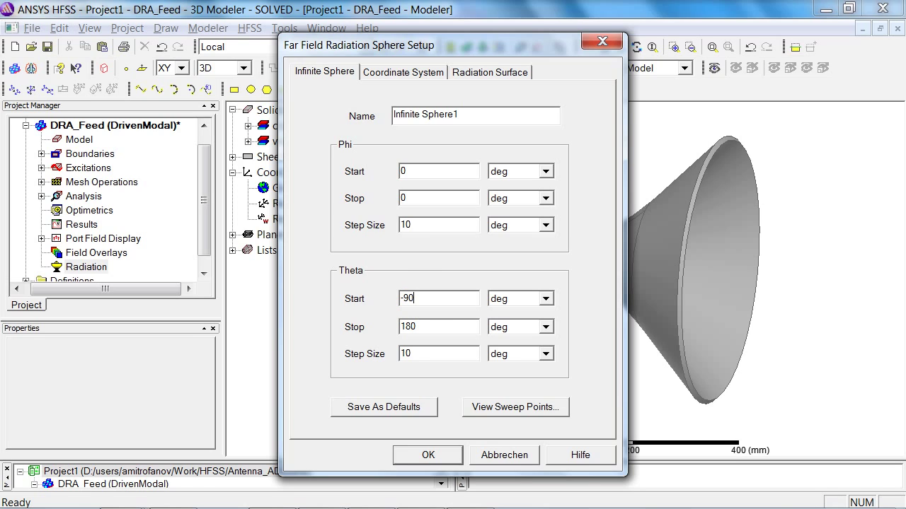
pyautogui.doubleClick(420, 325)
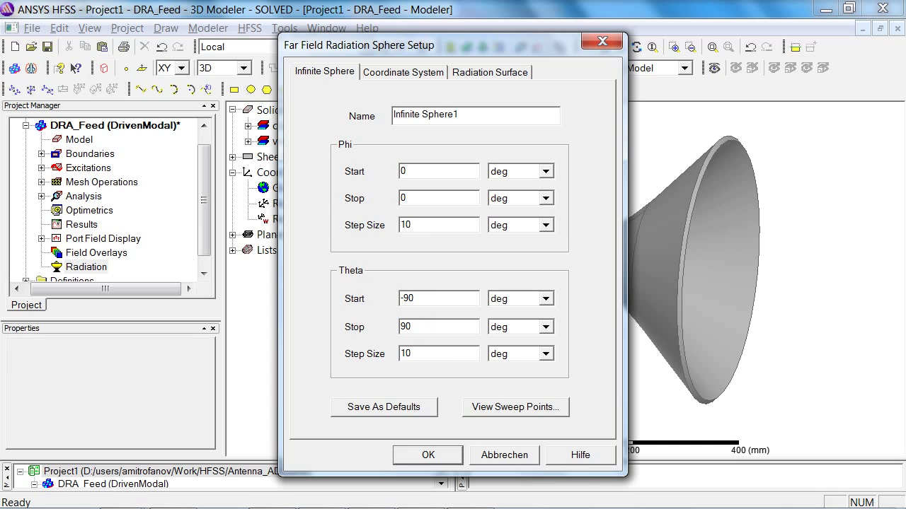
pyautogui.doubleClick(417, 354)
pyautogui.write('1')
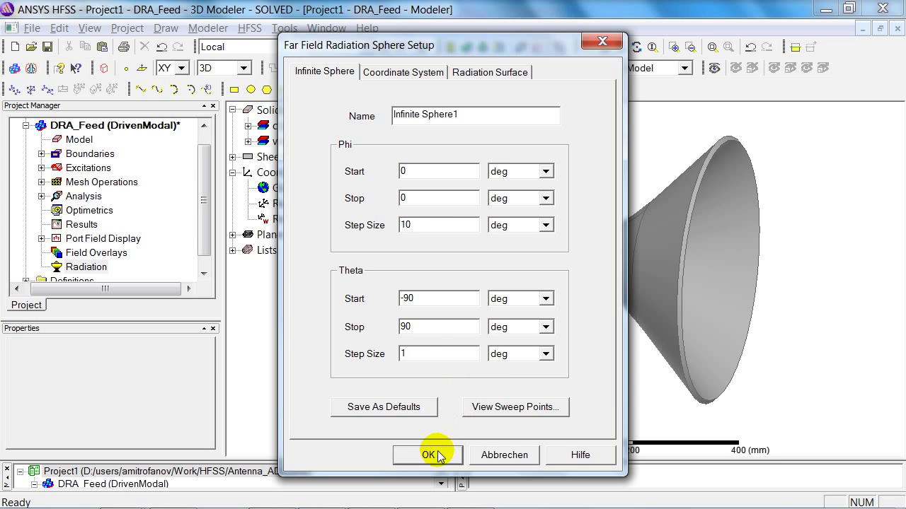
# Assign RelativeCS2 as the local coordinate system of the far field sphere and accept the setup
pyautogui.click(393, 72)
pyautogui.click(386, 136)
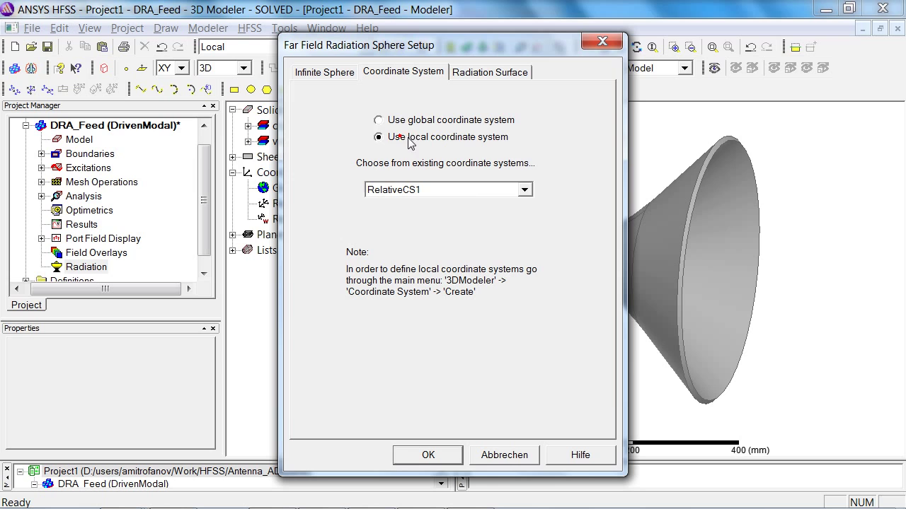
pyautogui.click(524, 190)
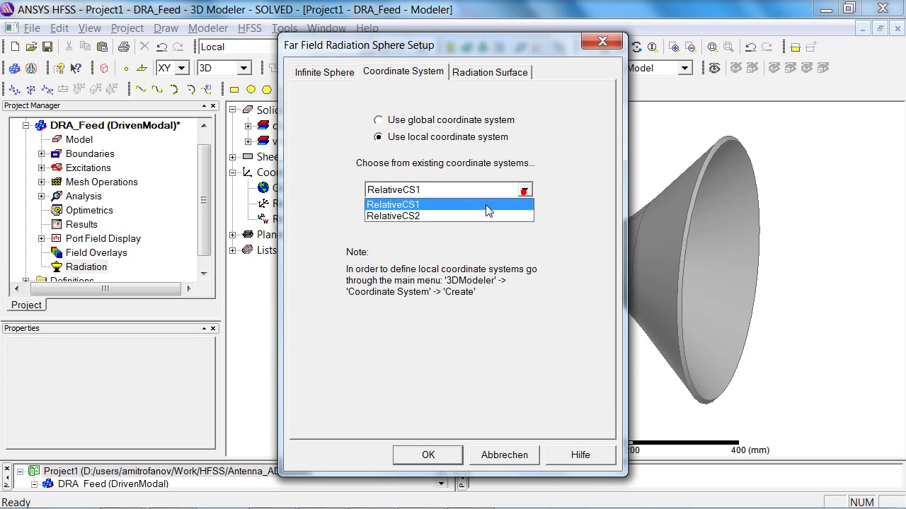
pyautogui.click(449, 216)
pyautogui.click(432, 455)
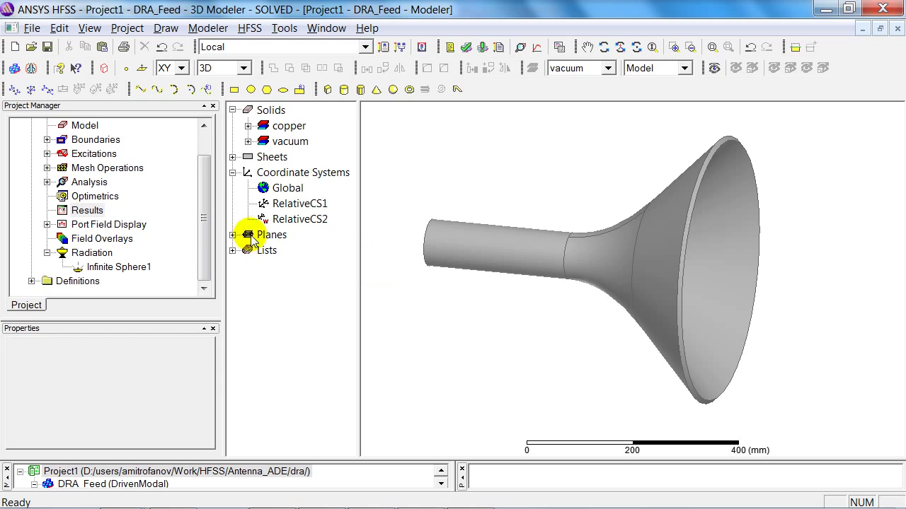
# Create a rectangular far fields plot of RealizedGainLHCP and RealizedGainRHCP in dB versus Theta for Infinite Sphere1
pyautogui.rightClick(99, 214)
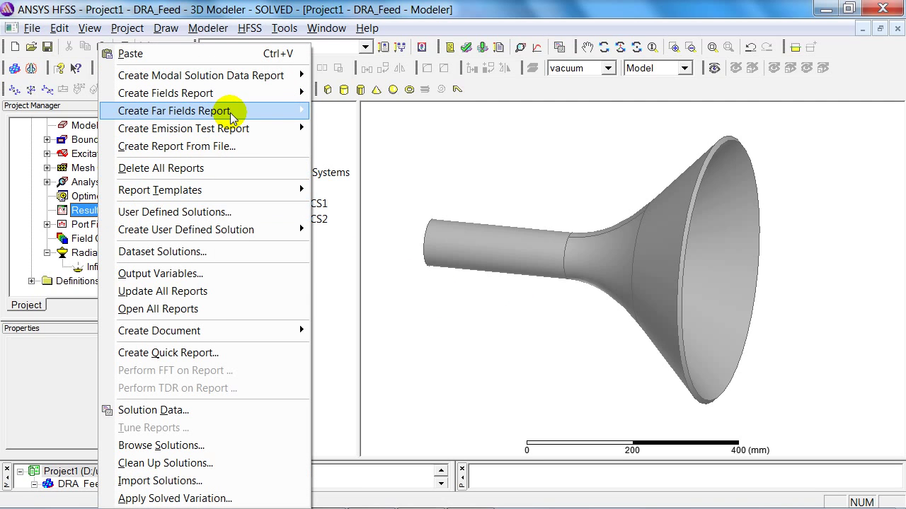
pyautogui.moveTo(240, 113)
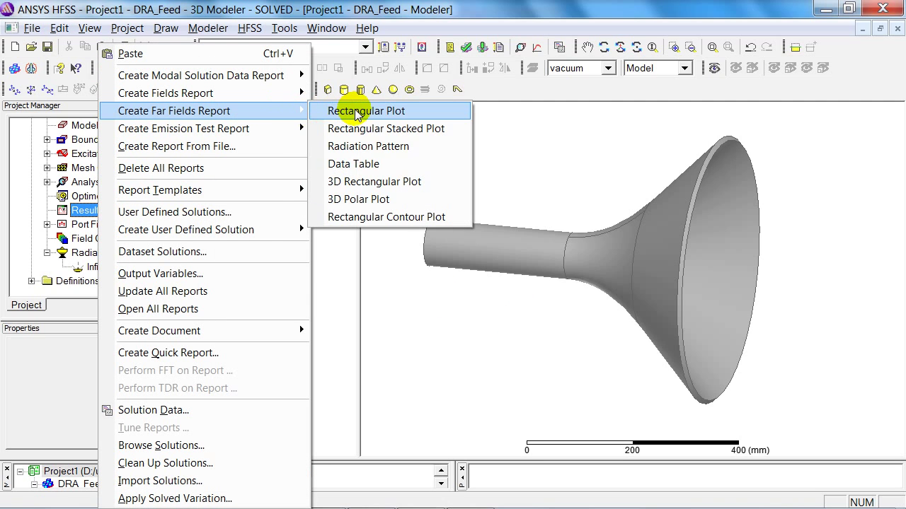
pyautogui.click(347, 93)
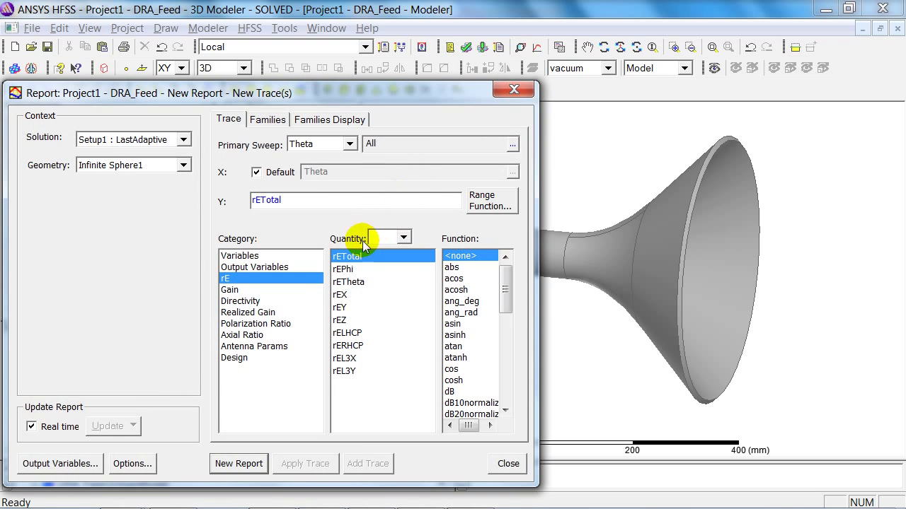
pyautogui.click(264, 314)
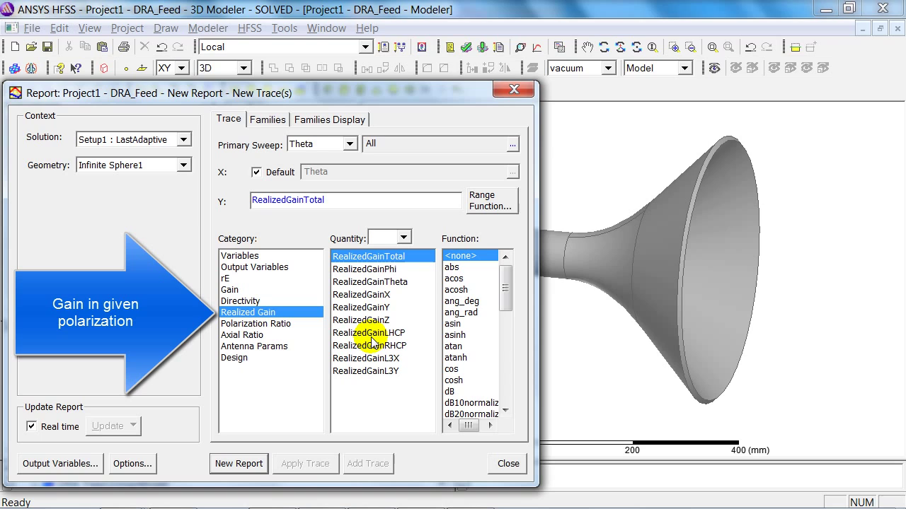
pyautogui.click(370, 333)
pyautogui.keyDown('ctrl'); pyautogui.click(375, 345); pyautogui.keyUp('ctrl')
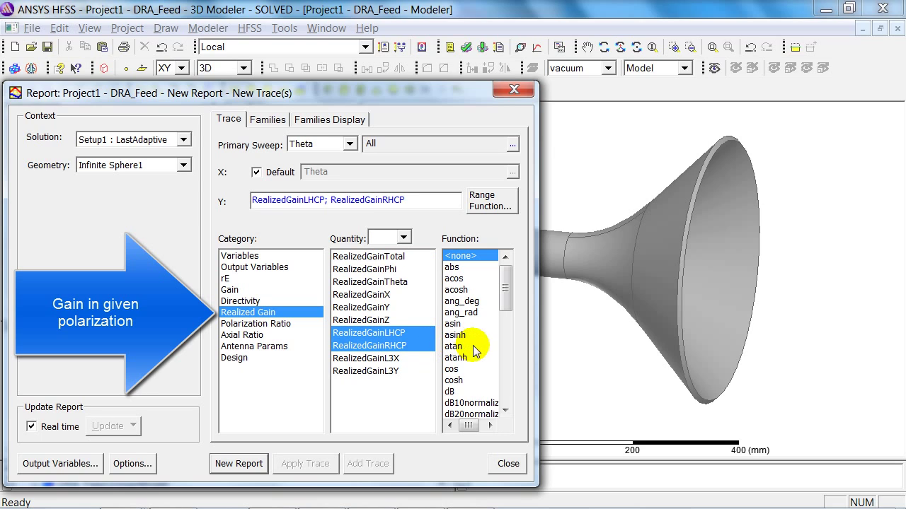
pyautogui.click(456, 392)
pyautogui.click(238, 463)
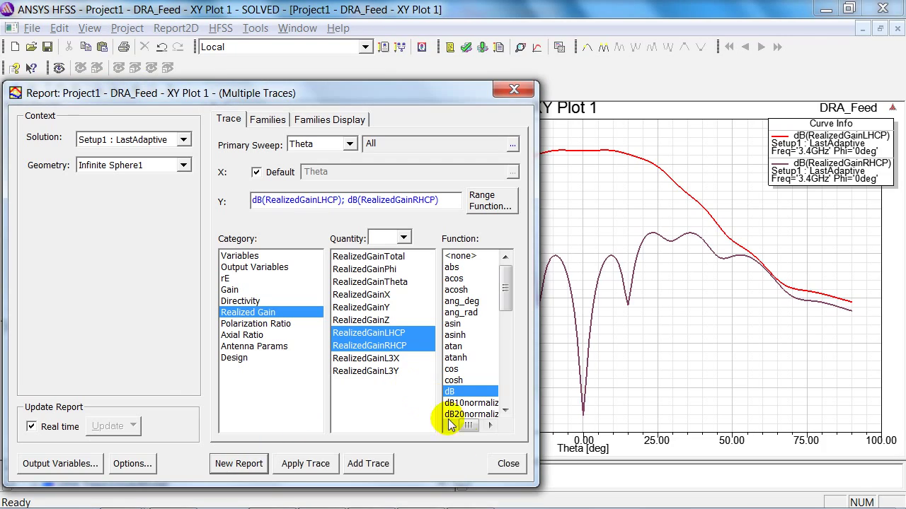
pyautogui.click(507, 464)
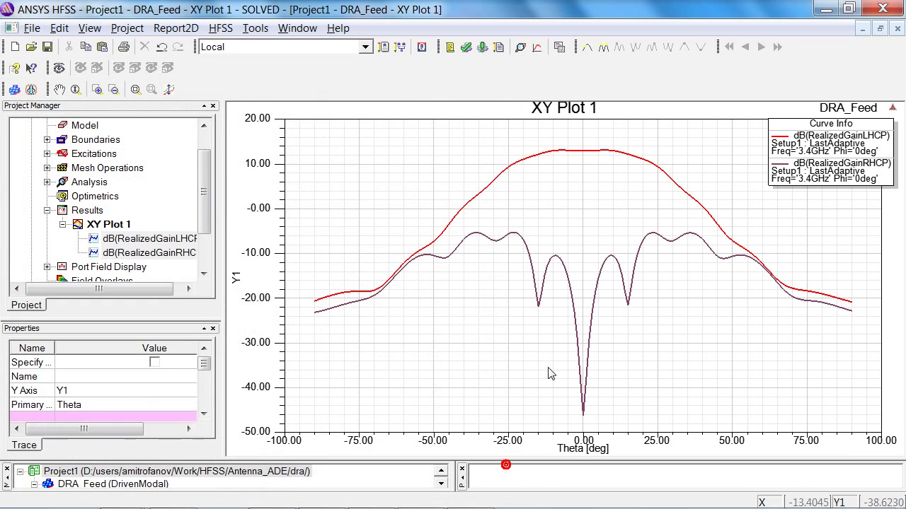
pyautogui.click(593, 152)
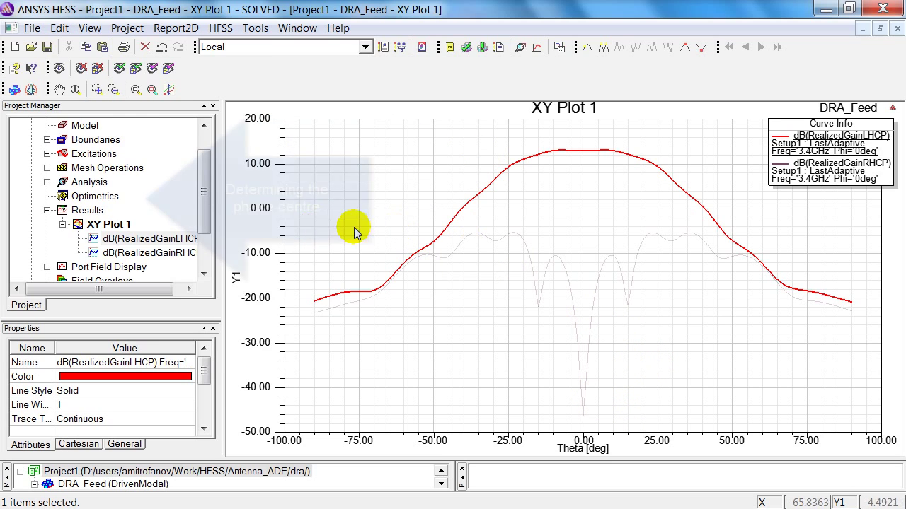
# Add a parametric optimetrics setup that sweeps Pos in linear steps from 0 to 100 mm with a 2 mm step
pyautogui.rightClick(106, 196)
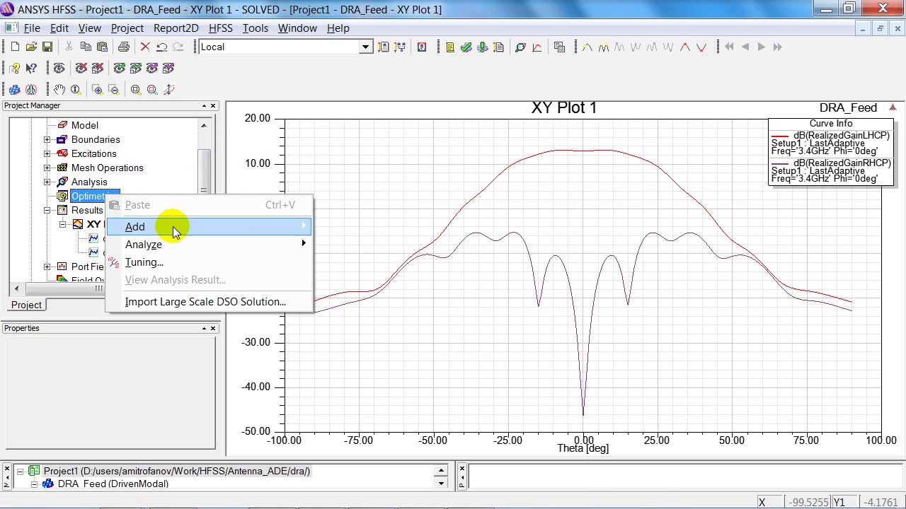
pyautogui.moveTo(177, 230)
pyautogui.click(347, 227)
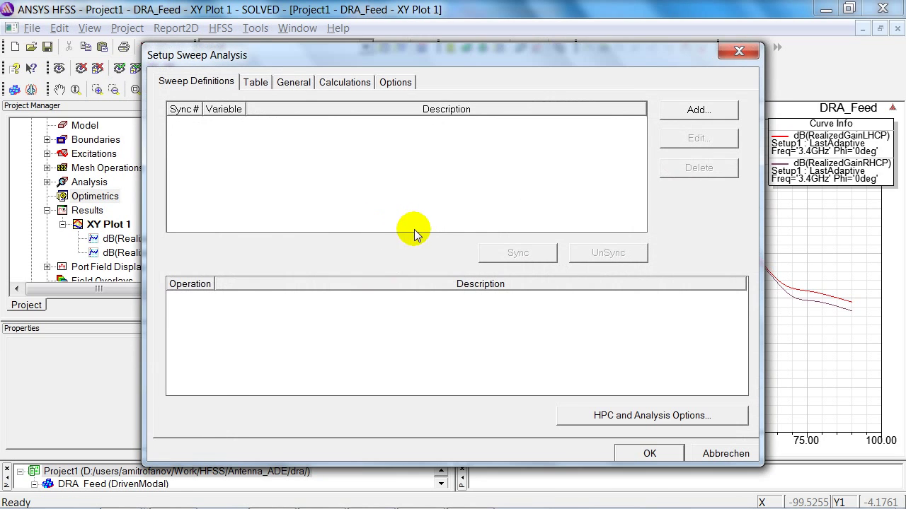
pyautogui.click(669, 109)
pyautogui.click(340, 165)
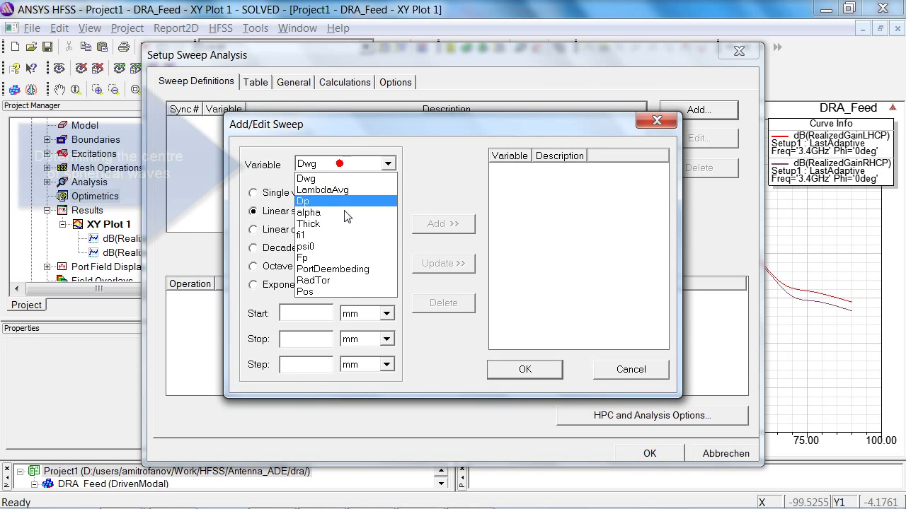
pyautogui.click(332, 293)
pyautogui.click(305, 314)
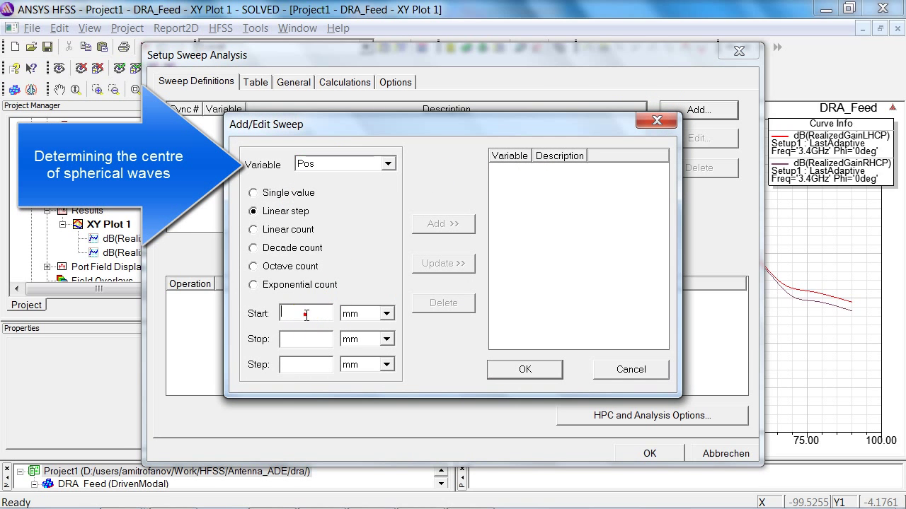
pyautogui.click(302, 341)
pyautogui.click(313, 364)
pyautogui.write('2')
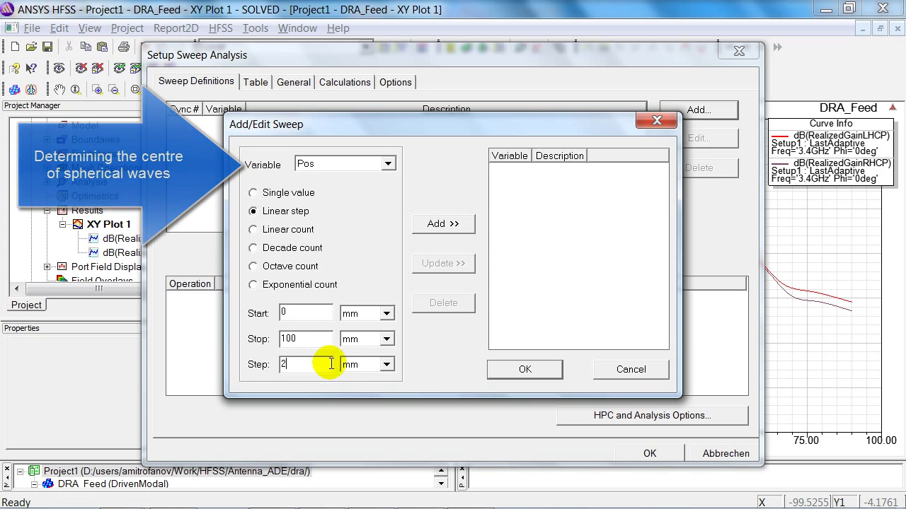
pyautogui.click(436, 224)
pyautogui.click(523, 372)
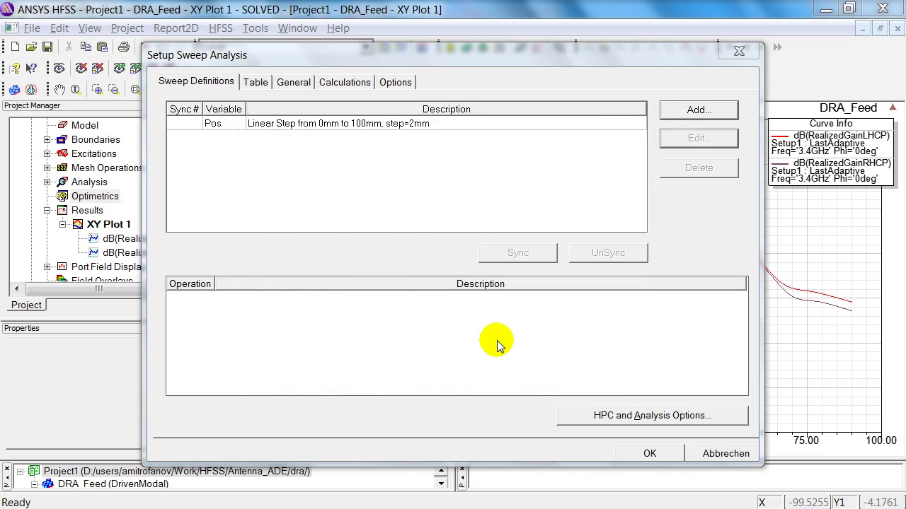
# Set up a Far Fields sweep calculation on Infinite Sphere1 with the expression cang_deg(rELHCP)
pyautogui.click(348, 84)
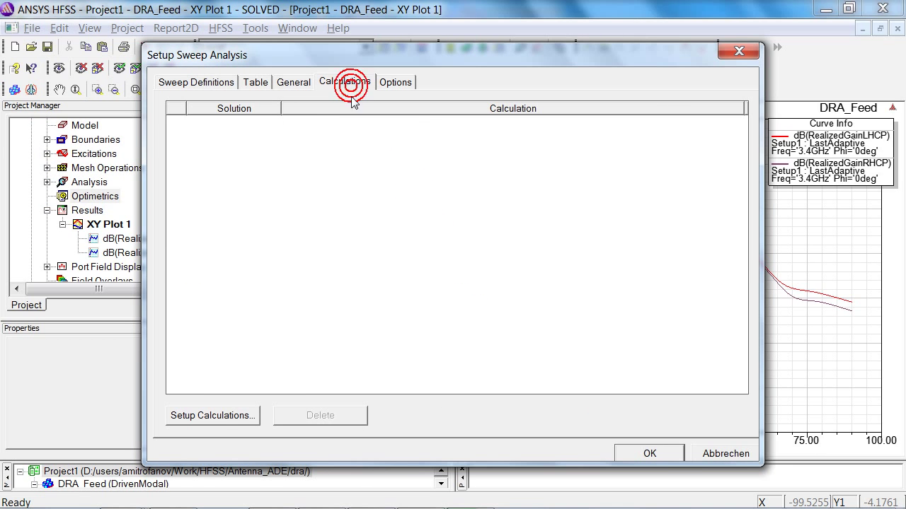
pyautogui.click(212, 416)
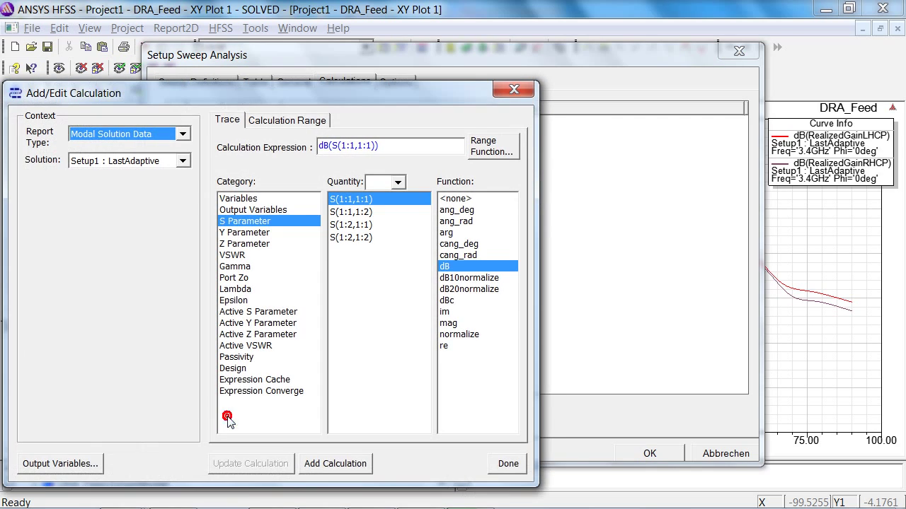
pyautogui.click(149, 140)
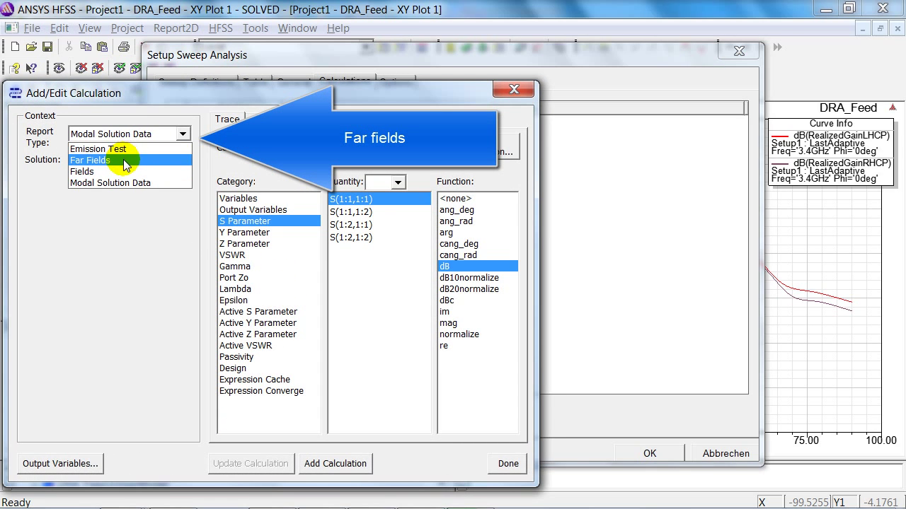
pyautogui.click(126, 161)
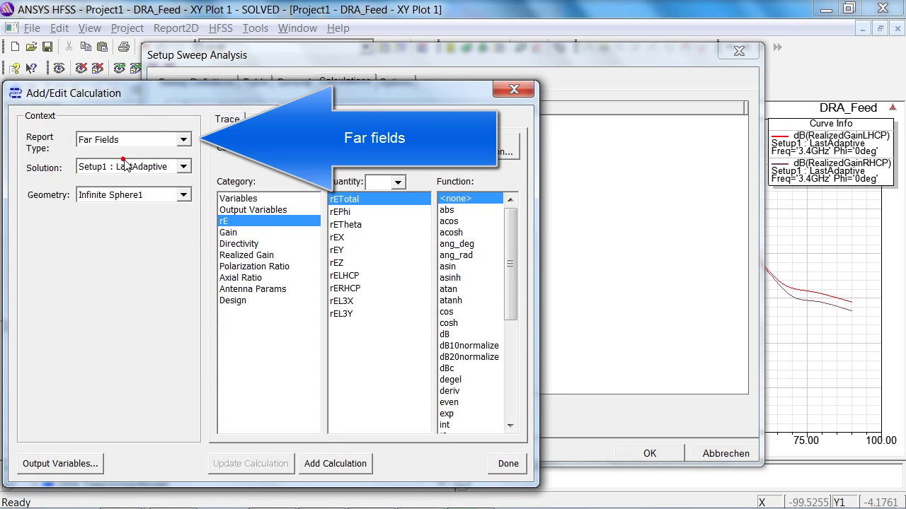
pyautogui.click(351, 280)
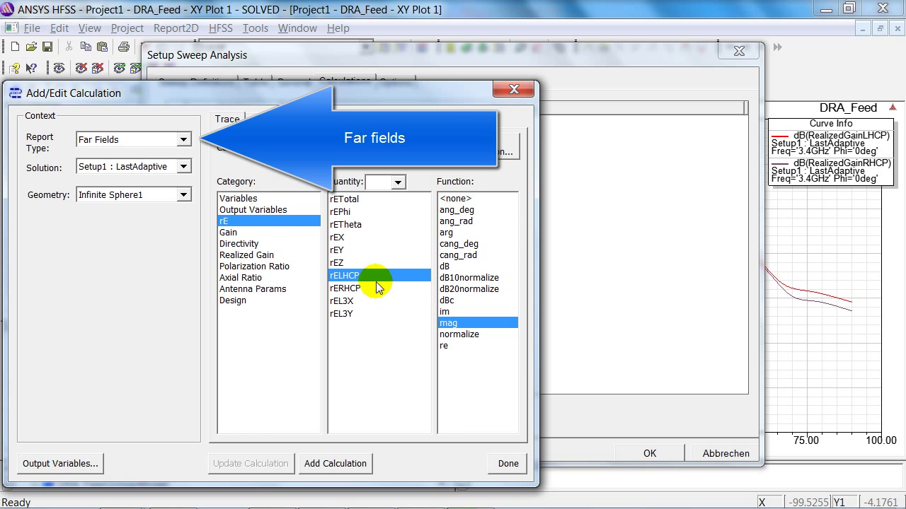
pyautogui.click(459, 244)
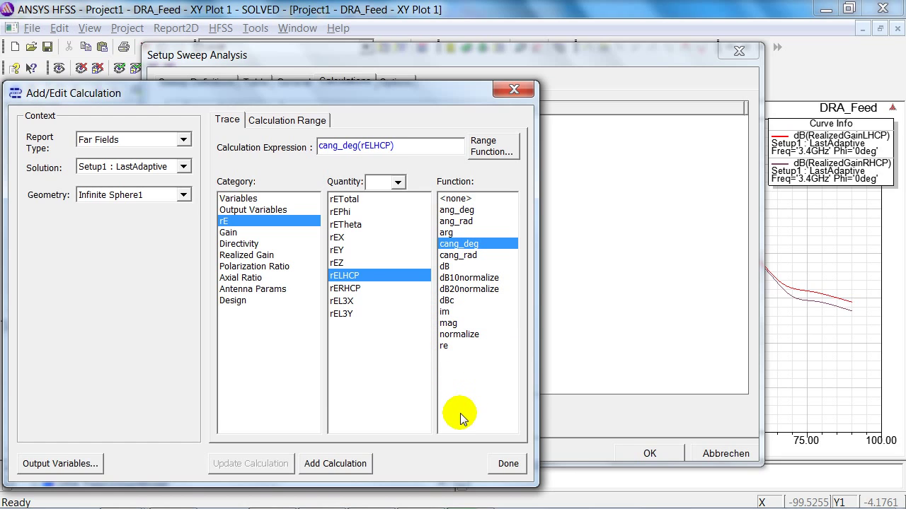
# Specify the Math range function pk2pk for the calculation
pyautogui.click(480, 155)
pyautogui.click(184, 207)
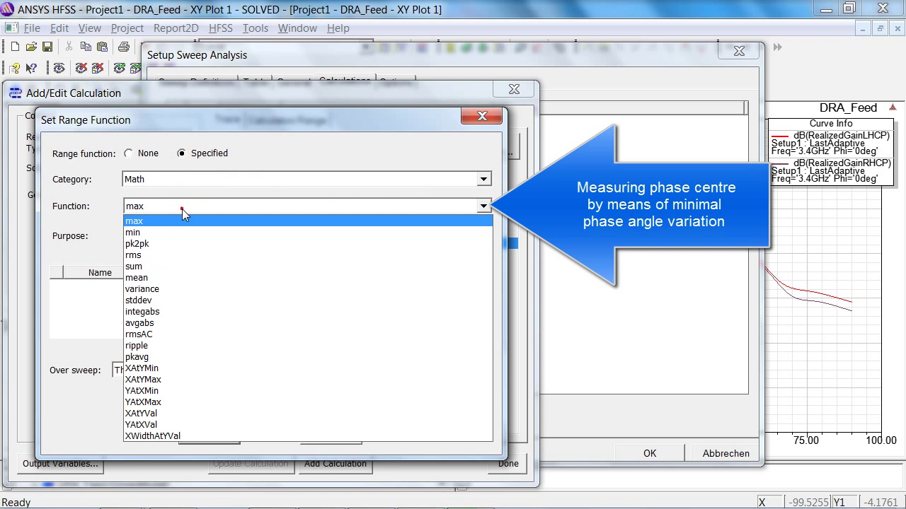
pyautogui.click(156, 244)
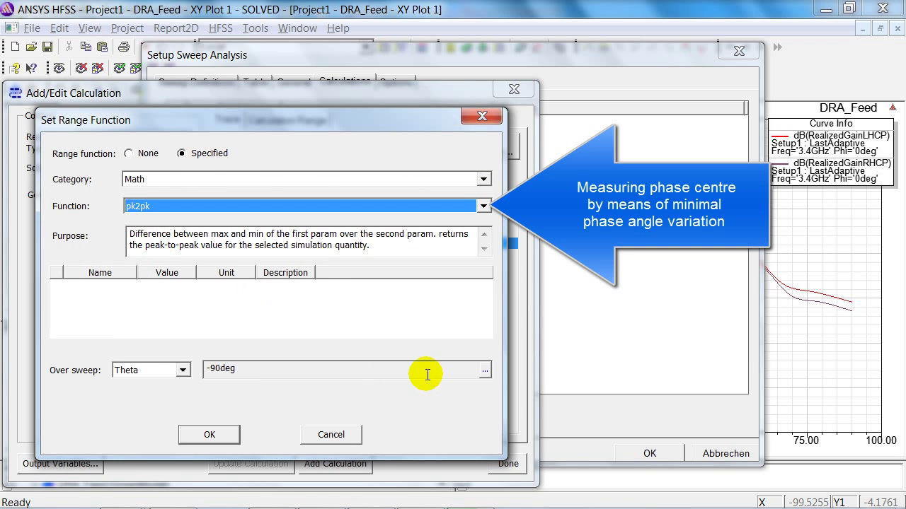
# Restrict the range function's Theta sweep to the values from 0 to 45 deg and accept it
pyautogui.click(482, 369)
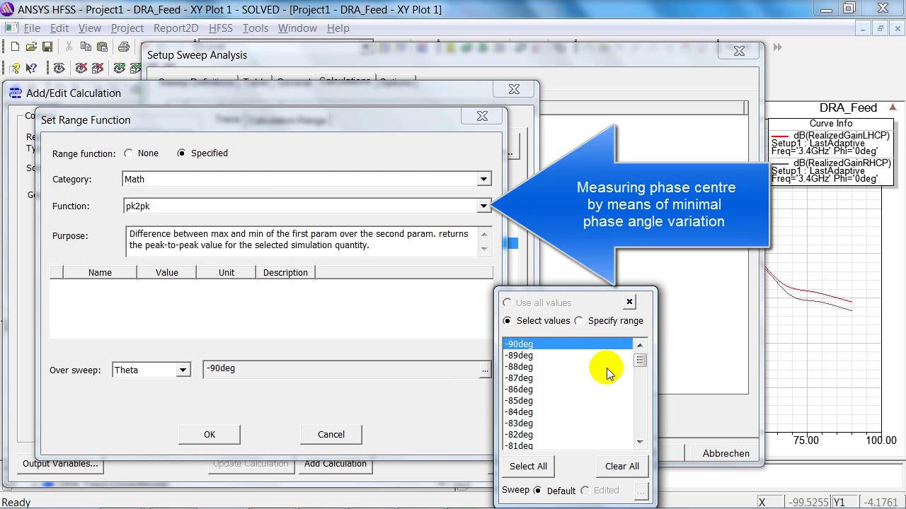
pyautogui.moveTo(640, 362); pyautogui.dragTo(640, 398)
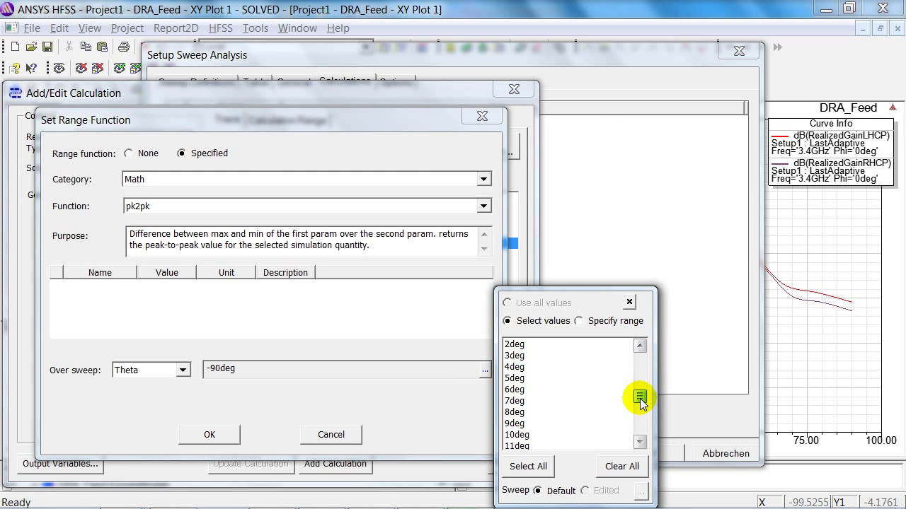
pyautogui.click(520, 378)
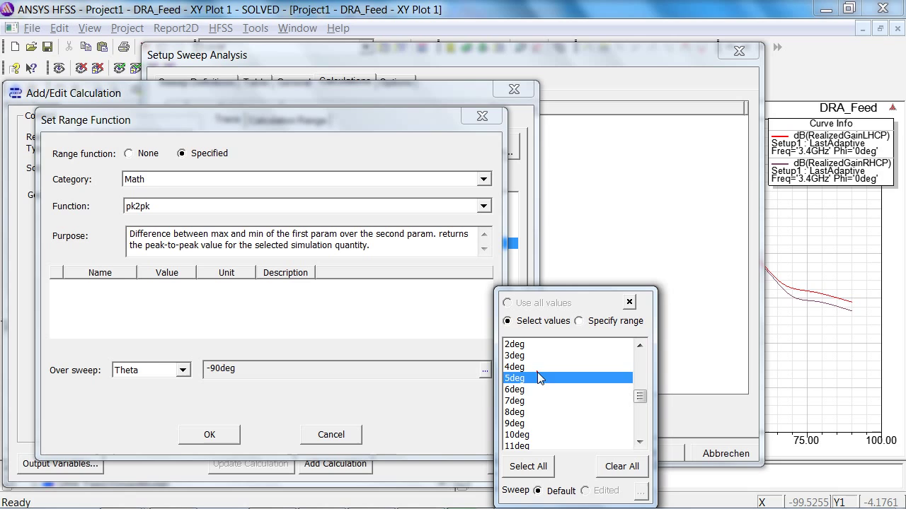
pyautogui.scroll(3, 523, 396)
pyautogui.click(527, 423)
pyautogui.scroll(-8, 532, 425)
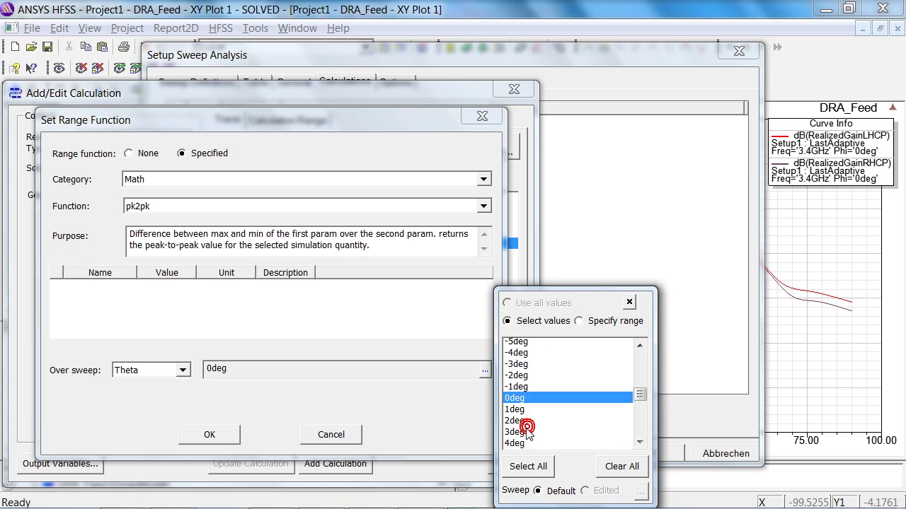
pyautogui.scroll(-10, 536, 423)
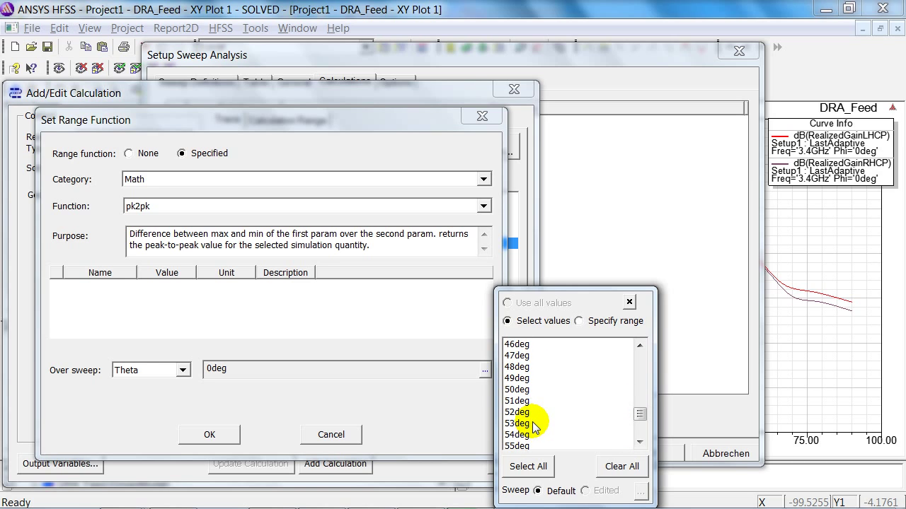
pyautogui.scroll(1, 535, 422)
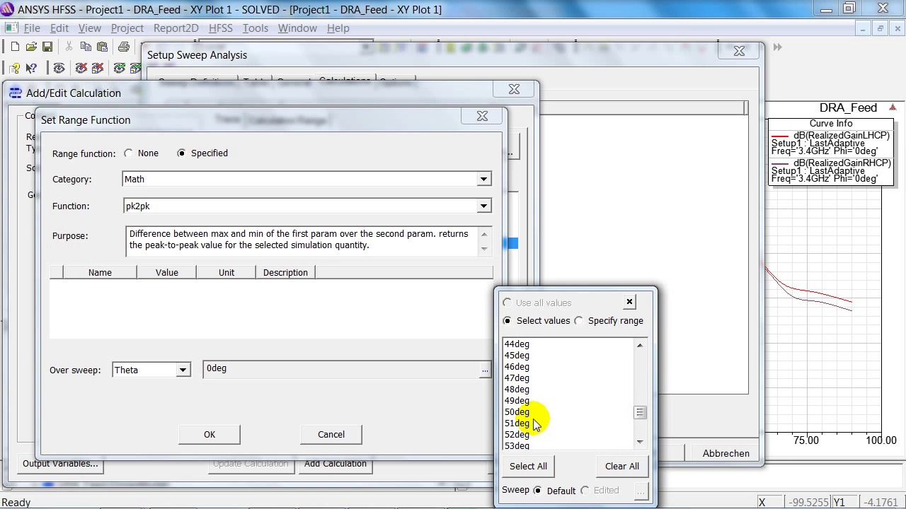
pyautogui.keyDown('shift'); pyautogui.click(517, 355); pyautogui.keyUp('shift')
pyautogui.click(451, 435)
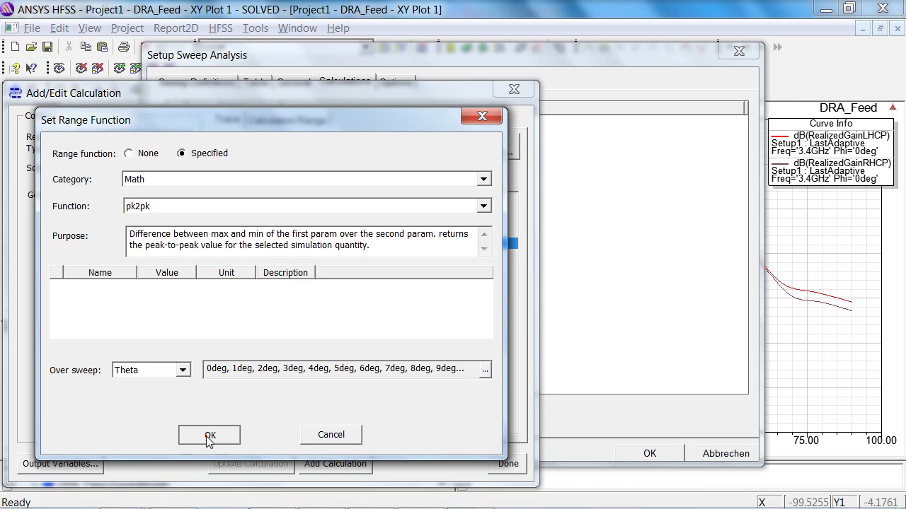
pyautogui.click(209, 435)
# Add the pk2pk phase calculation to the parametric sweep and accept the sweep setup
pyautogui.click(335, 463)
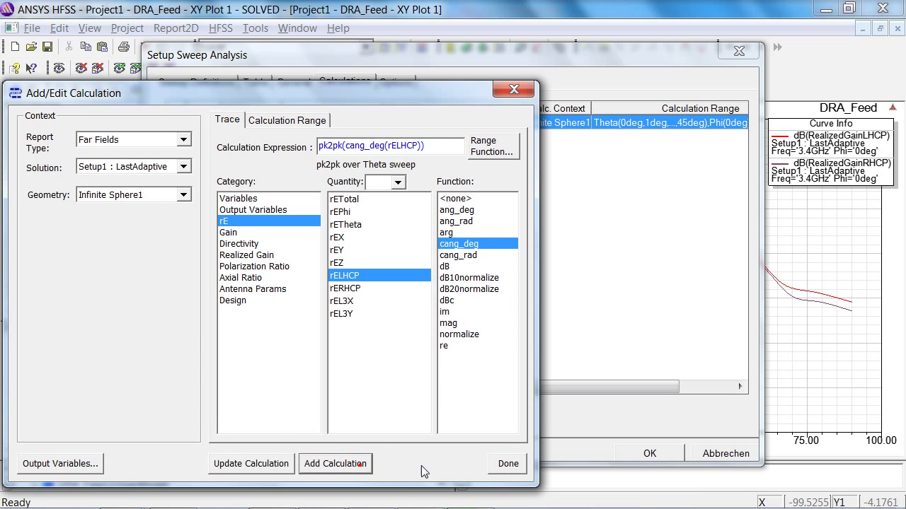
pyautogui.click(508, 464)
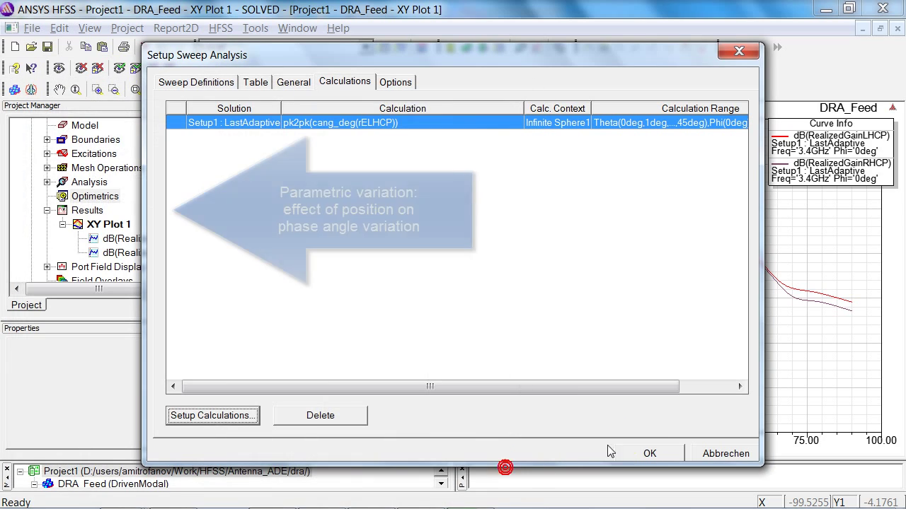
pyautogui.click(651, 453)
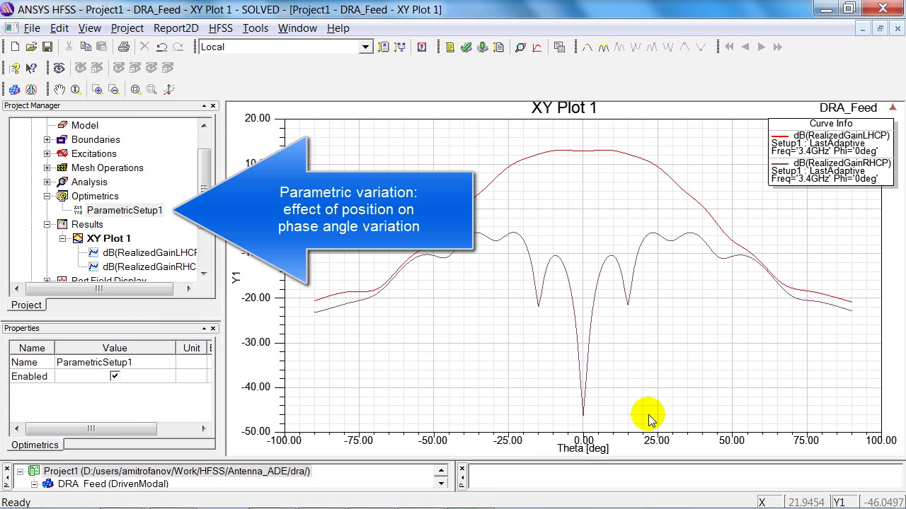
# Analyze ParametricSetup1 and open its analysis result
pyautogui.rightClick(138, 216)
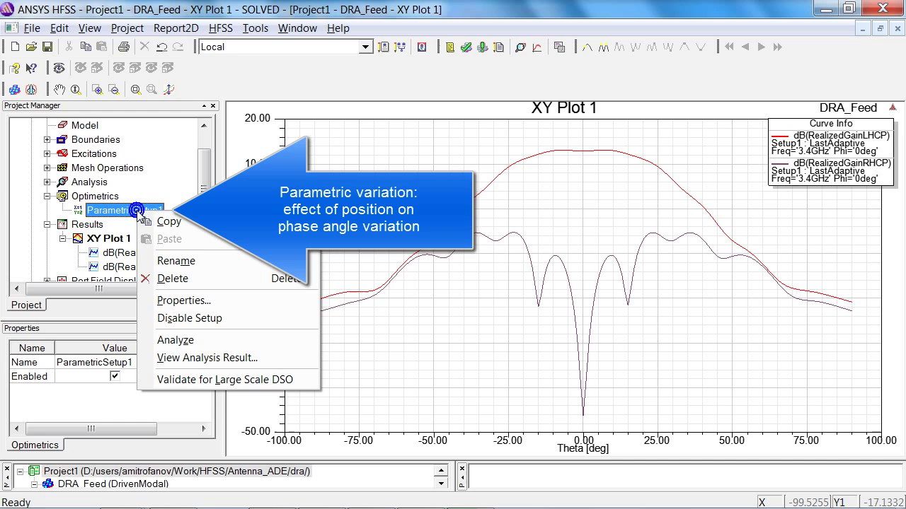
pyautogui.click(175, 340)
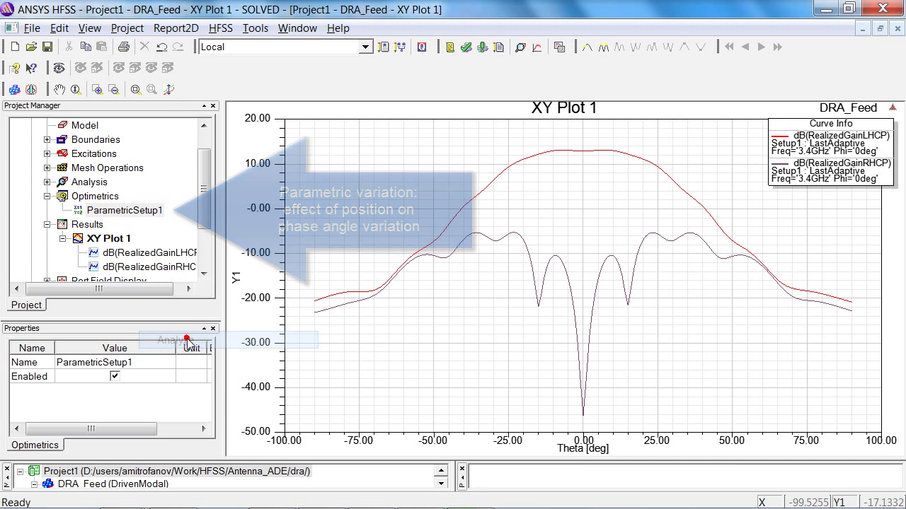
pyautogui.rightClick(122, 210)
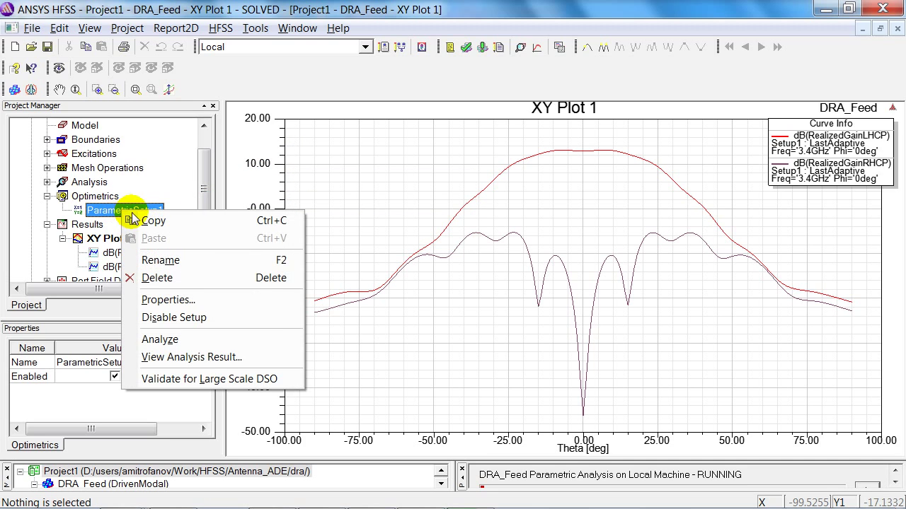
pyautogui.click(167, 358)
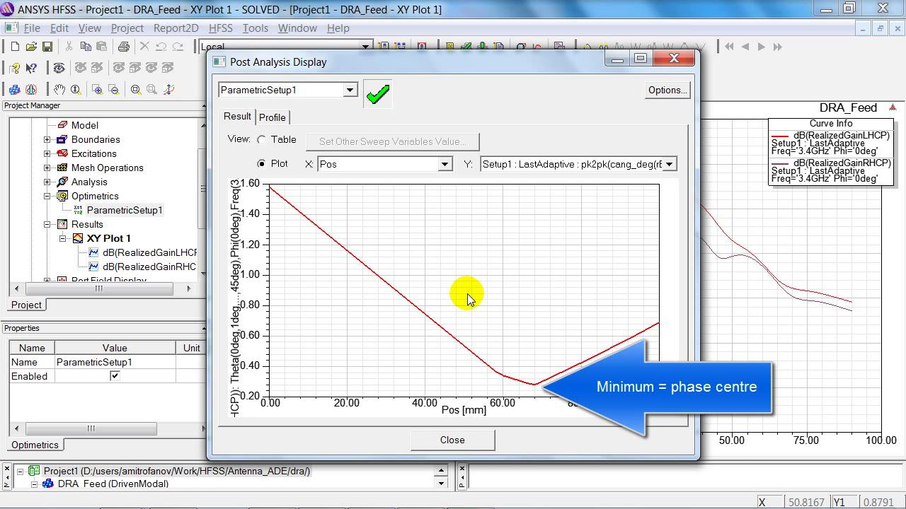
# Mark the minimum of the phase variation curve over Pos, read its position and close the result display
pyautogui.rightClick(467, 299)
pyautogui.moveTo(557, 306)
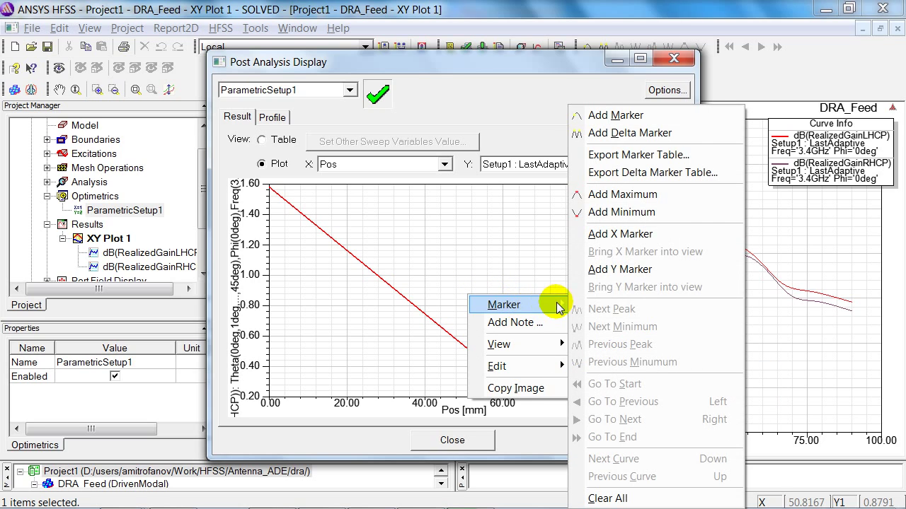
pyautogui.click(622, 212)
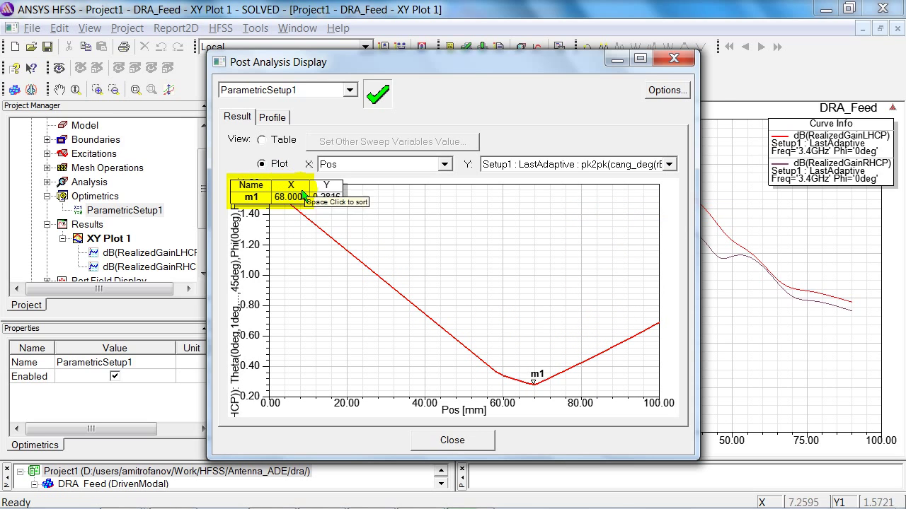
pyautogui.click(451, 441)
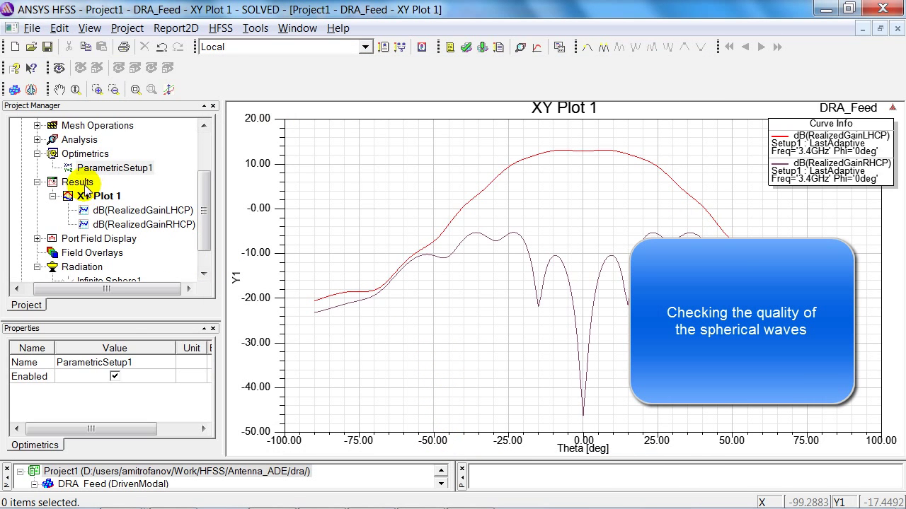
# Create a far fields rectangular plot of cang_deg(rELHCP) against Theta from Setup1 : LastAdaptive on Infinite Sphere1
pyautogui.rightClick(76, 184)
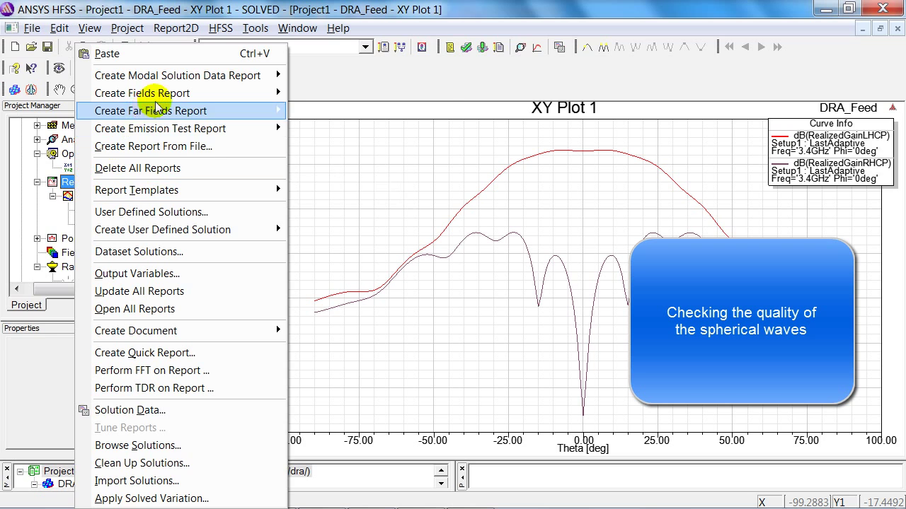
pyautogui.moveTo(172, 98)
pyautogui.moveTo(265, 111)
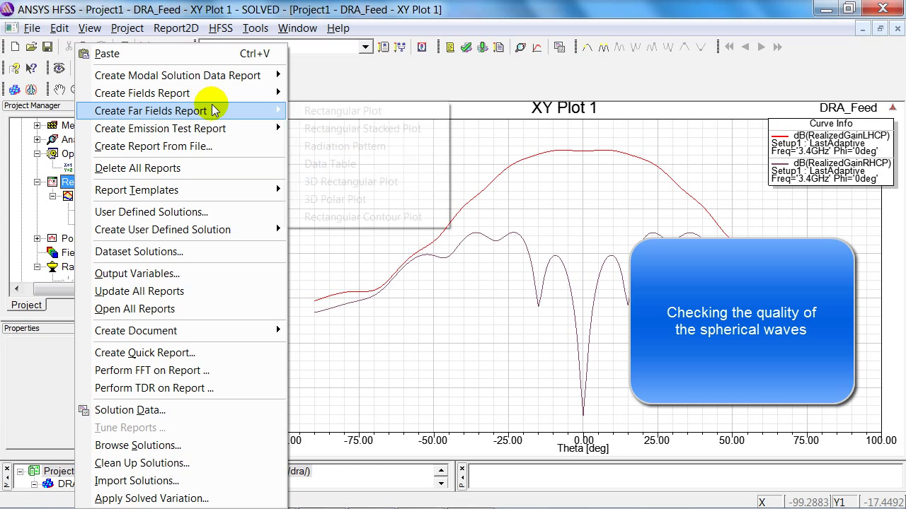
pyautogui.click(309, 111)
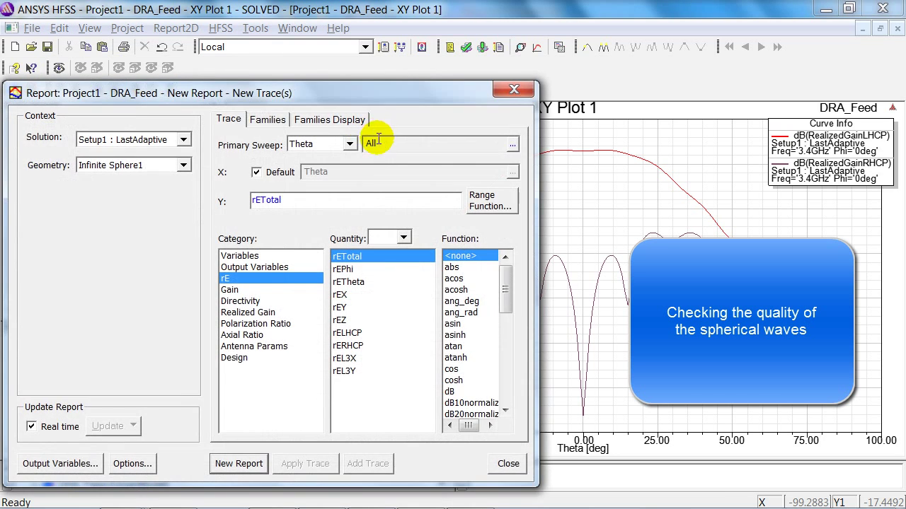
pyautogui.click(352, 338)
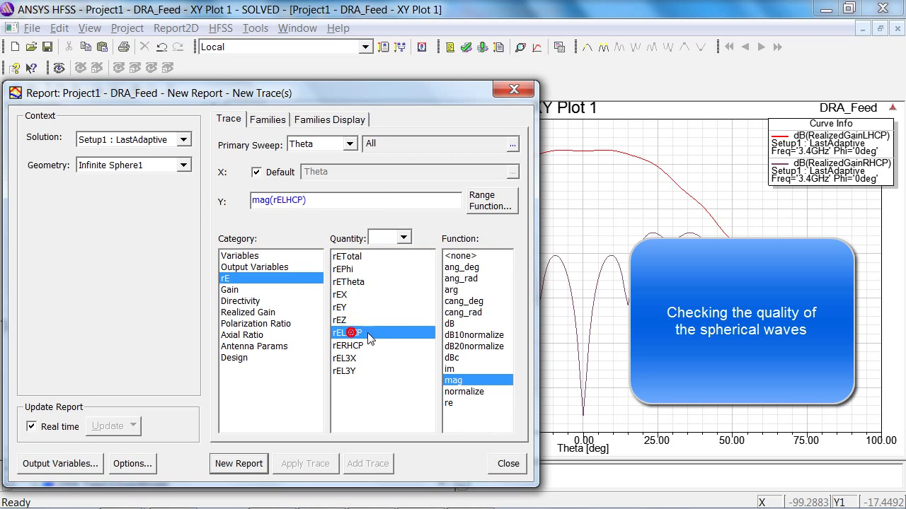
pyautogui.click(474, 303)
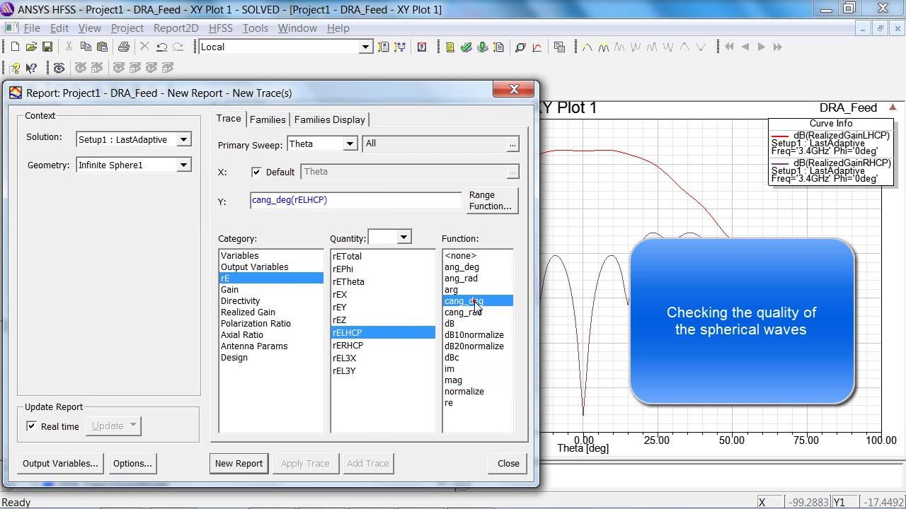
pyautogui.click(240, 464)
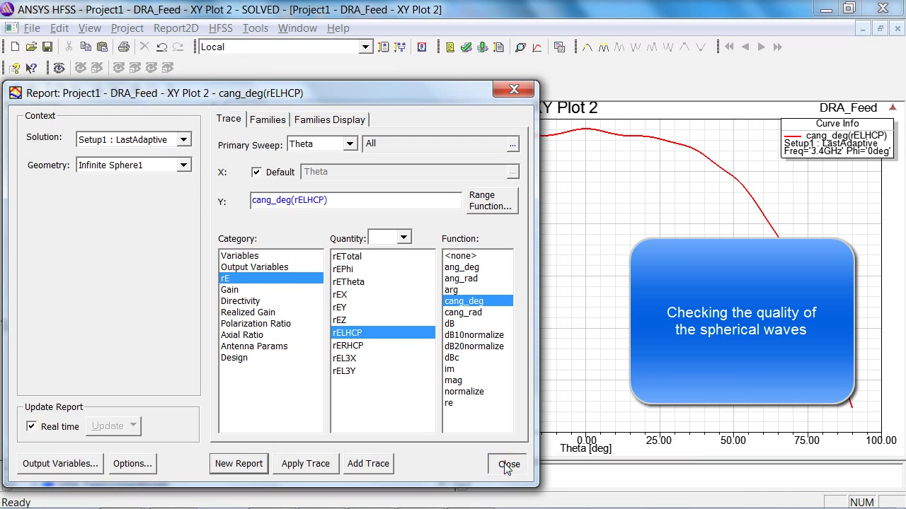
pyautogui.click(505, 464)
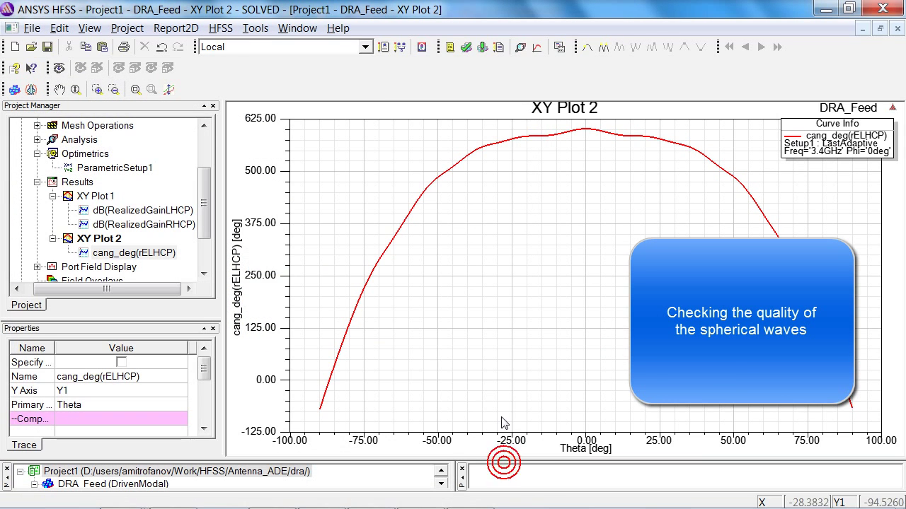
# Specify a minimum of 0 for the phase axis of XY Plot 2
pyautogui.click(238, 275)
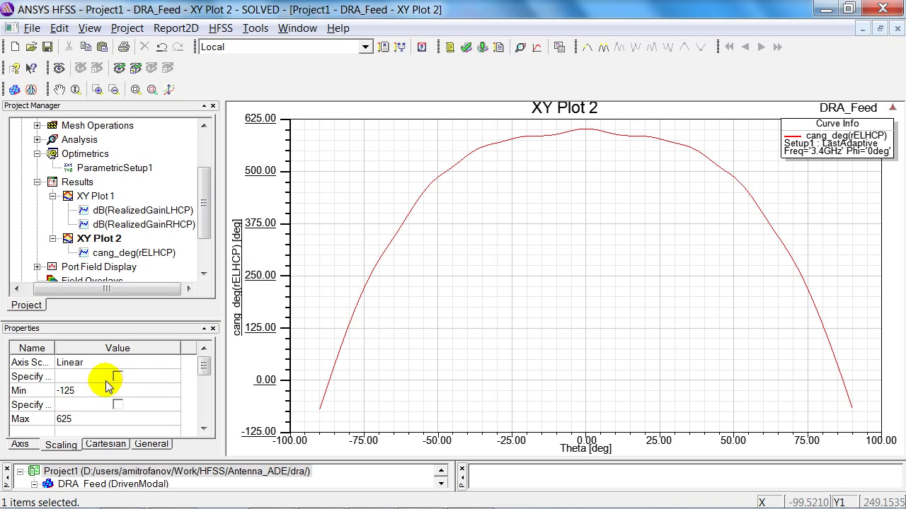
pyautogui.click(118, 377)
pyautogui.click(99, 390)
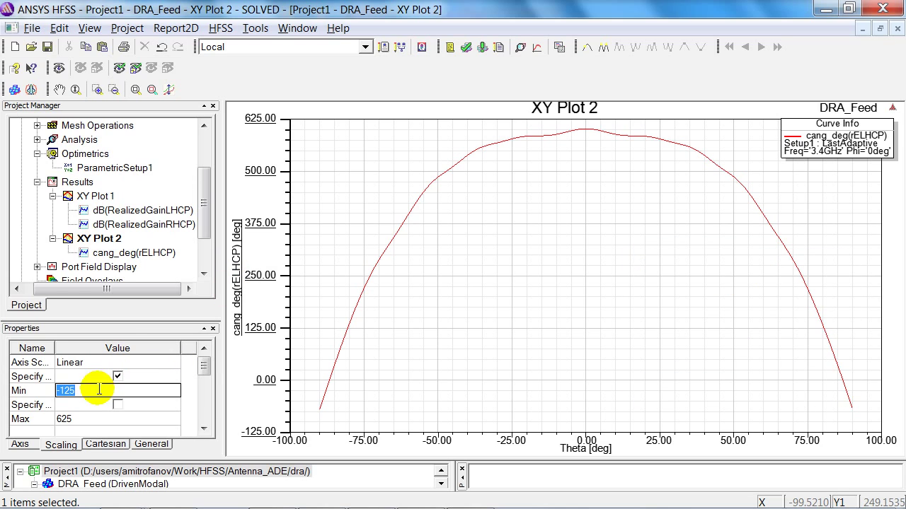
pyautogui.write('0')
pyautogui.click(117, 405)
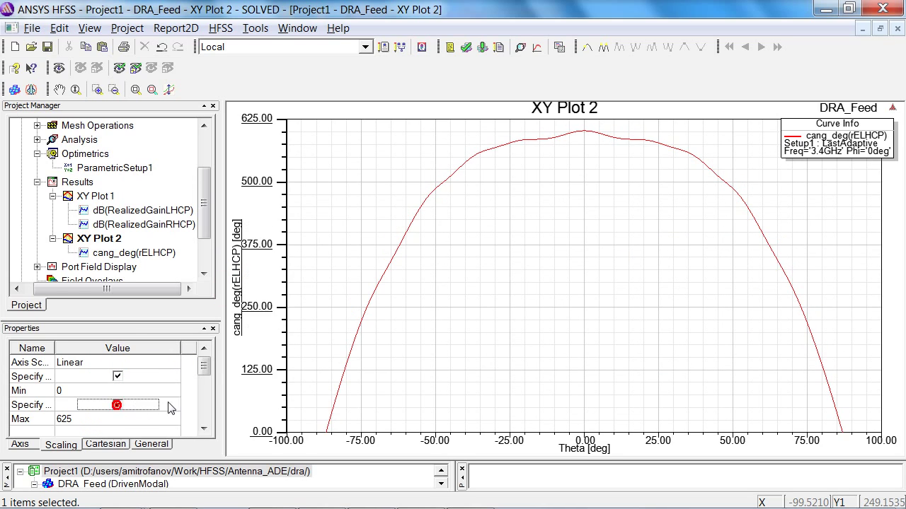
# Limit the Theta axis of the phase plot to the range from -45 to 45 deg
pyautogui.click(591, 450)
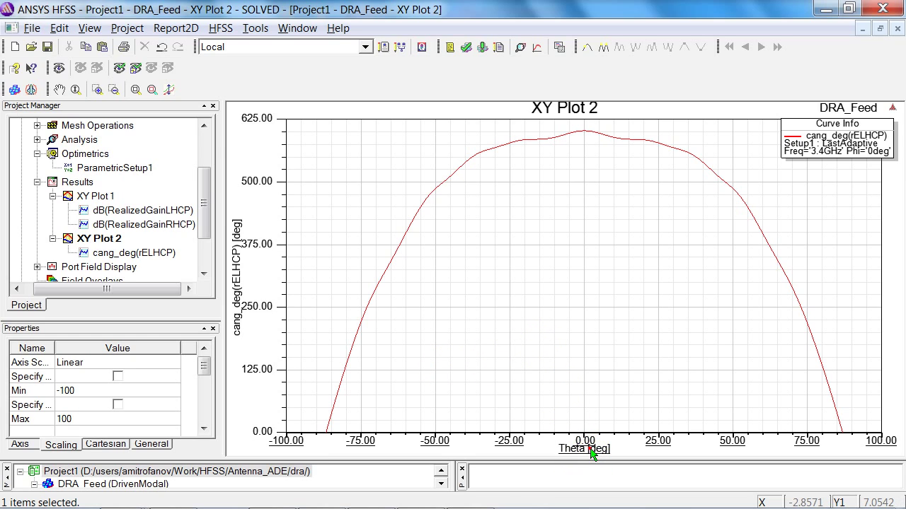
pyautogui.click(119, 379)
pyautogui.click(85, 392)
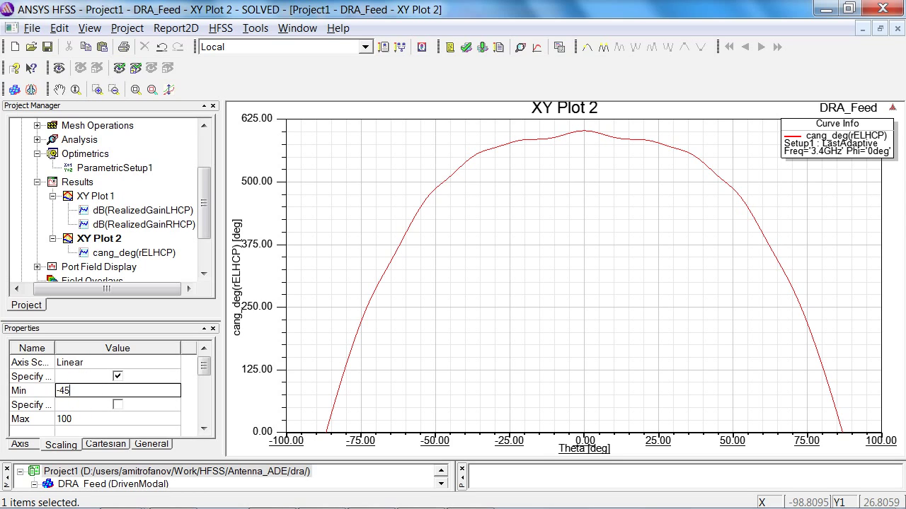
pyautogui.click(110, 403)
pyautogui.click(104, 420)
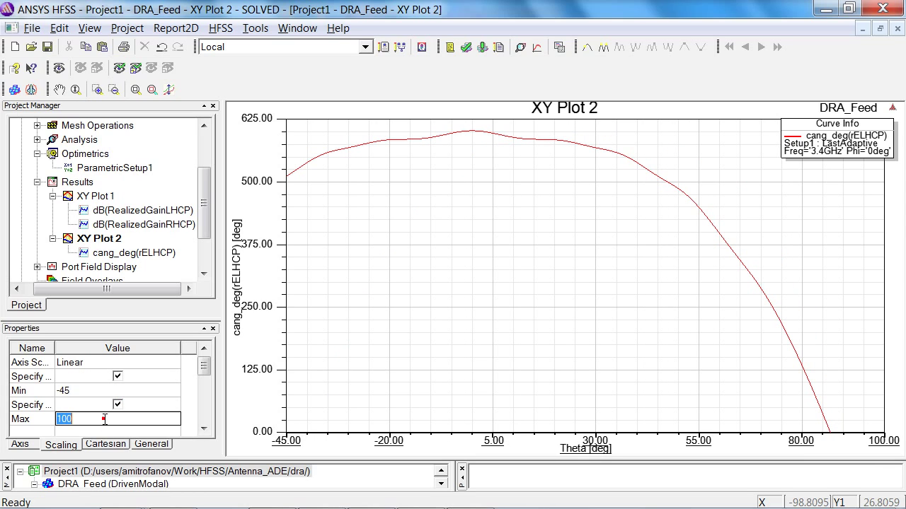
pyautogui.write('45')
pyautogui.press('Return')
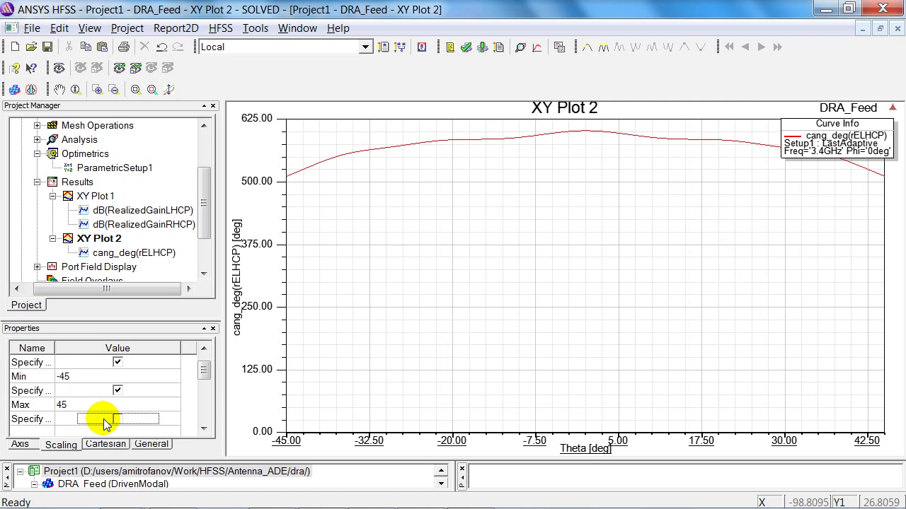
# Add the pk2pk trace characteristic to the phase plot over a specified range from -45 to 45 deg
pyautogui.rightClick(734, 185)
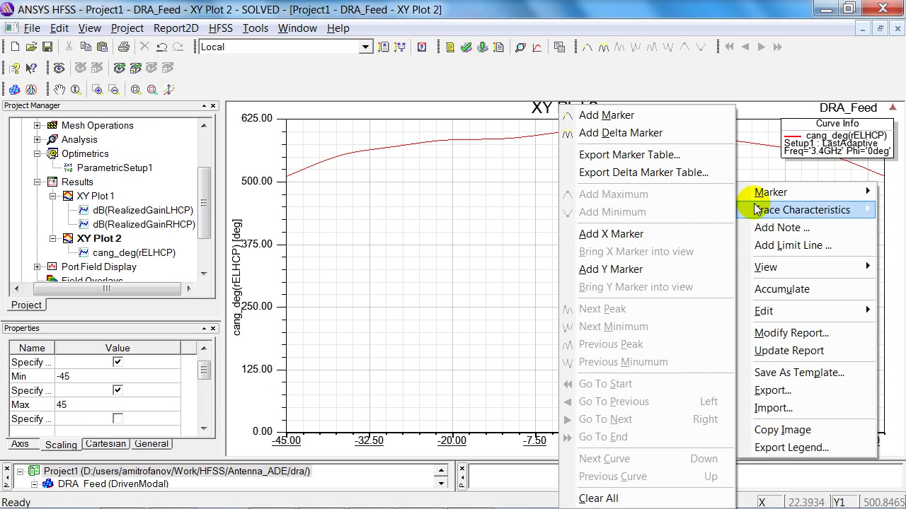
pyautogui.moveTo(757, 211)
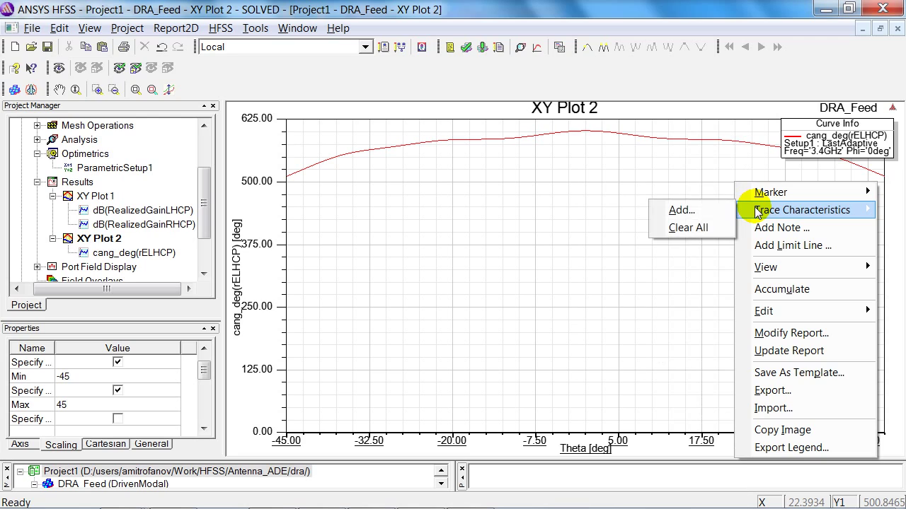
pyautogui.click(705, 216)
pyautogui.click(334, 175)
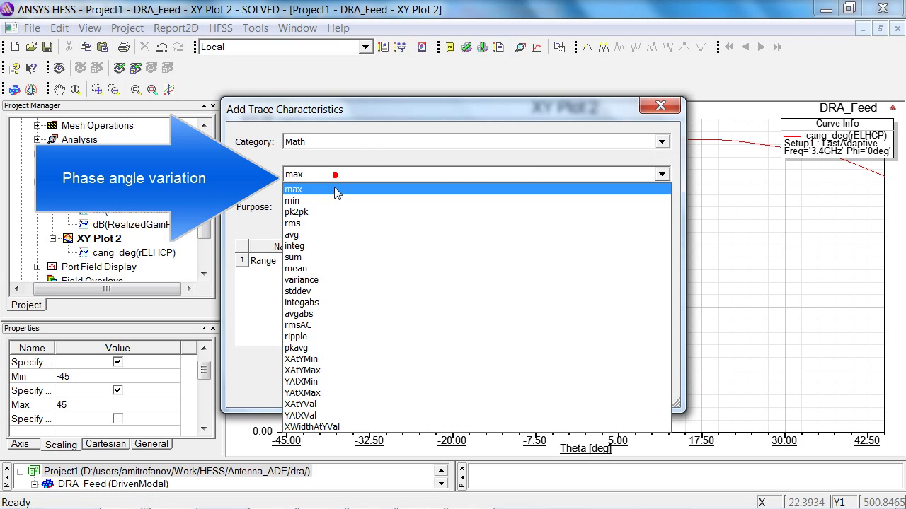
pyautogui.click(314, 212)
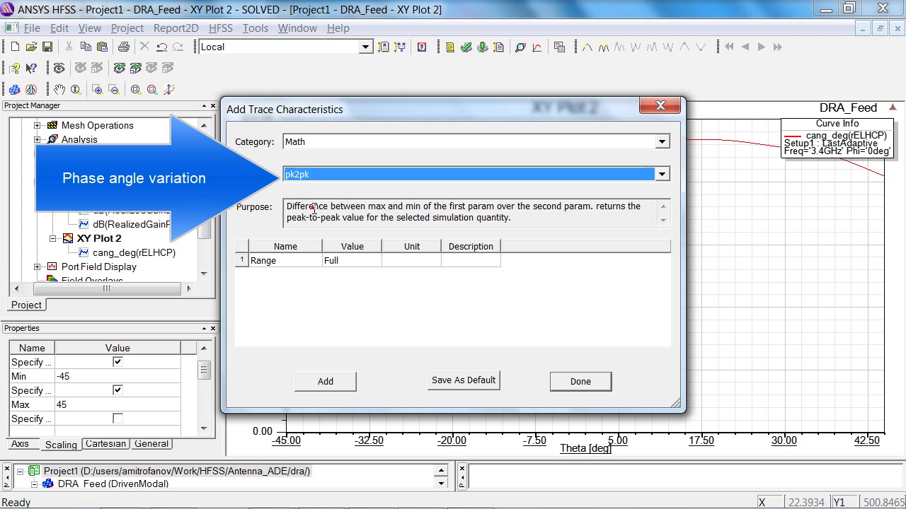
pyautogui.click(350, 262)
pyautogui.click(364, 294)
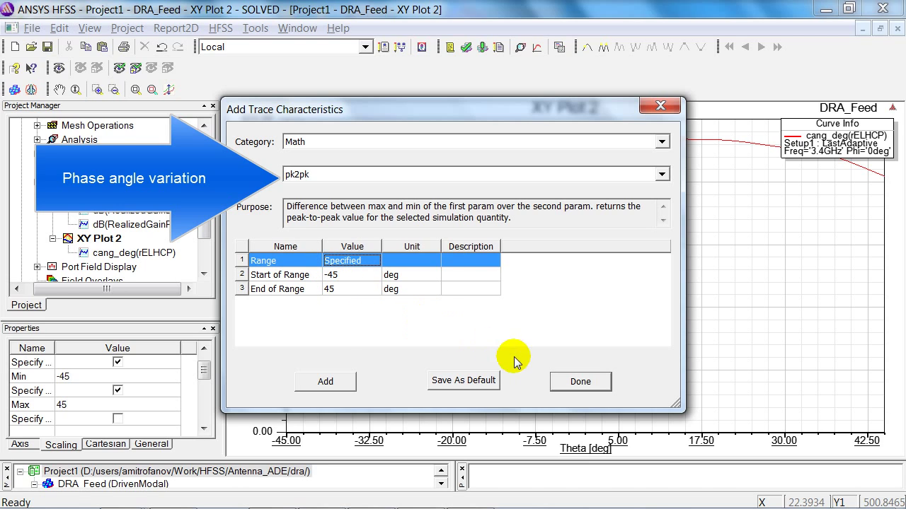
pyautogui.click(341, 382)
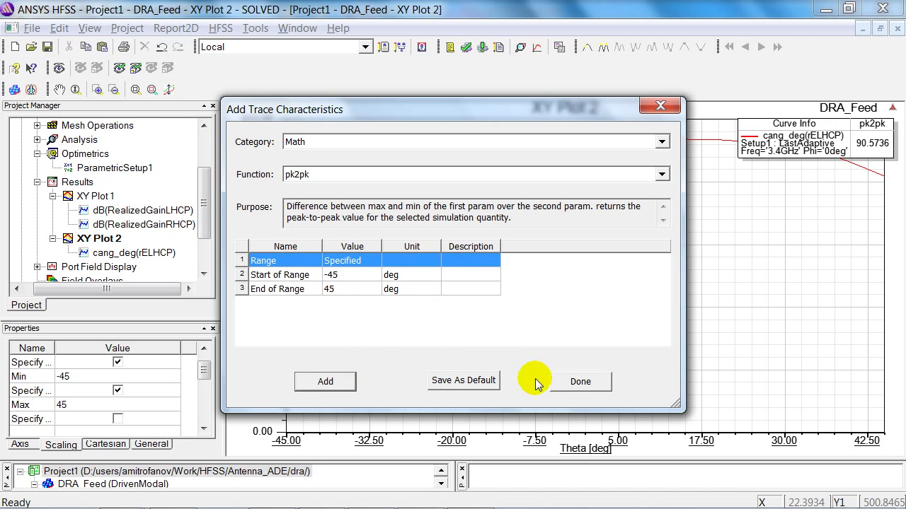
pyautogui.click(579, 382)
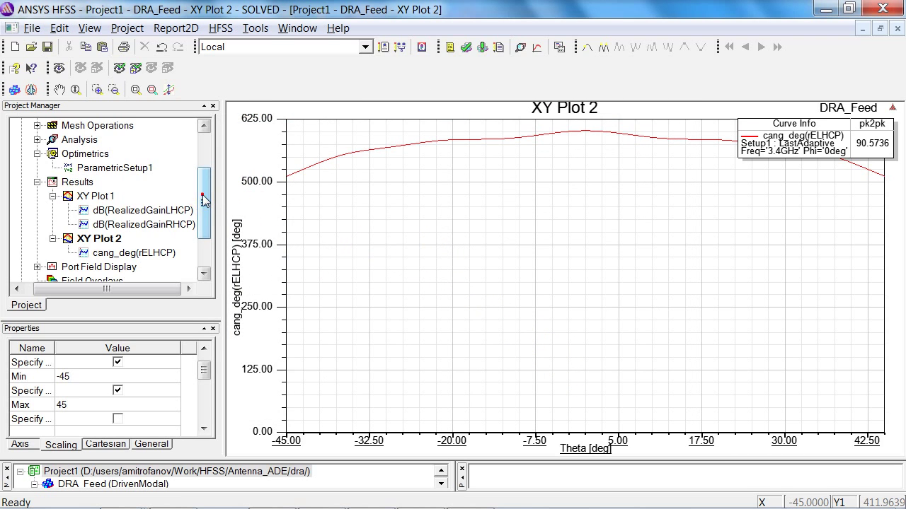
# Set the DRA_Feed design variable Pos to 68 mm
pyautogui.moveTo(203, 199); pyautogui.dragTo(202, 135)
pyautogui.click(113, 141)
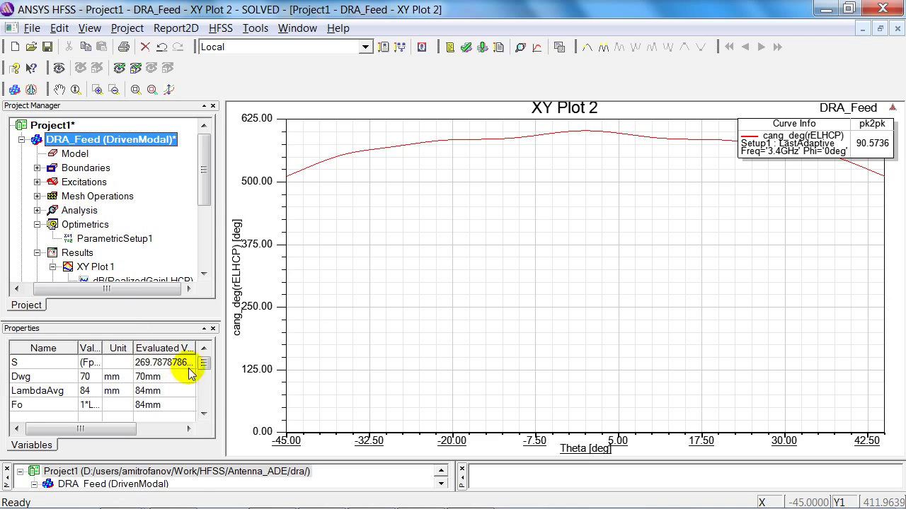
pyautogui.moveTo(202, 362); pyautogui.dragTo(202, 400)
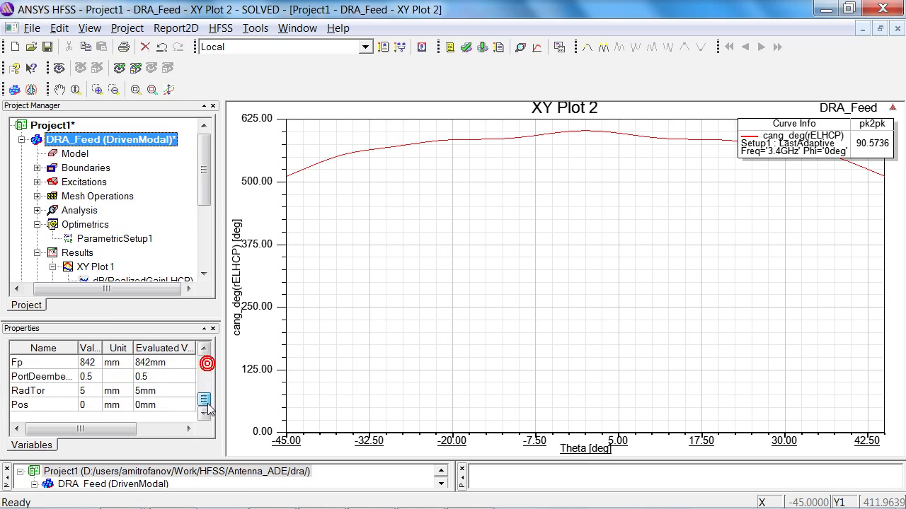
pyautogui.click(89, 405)
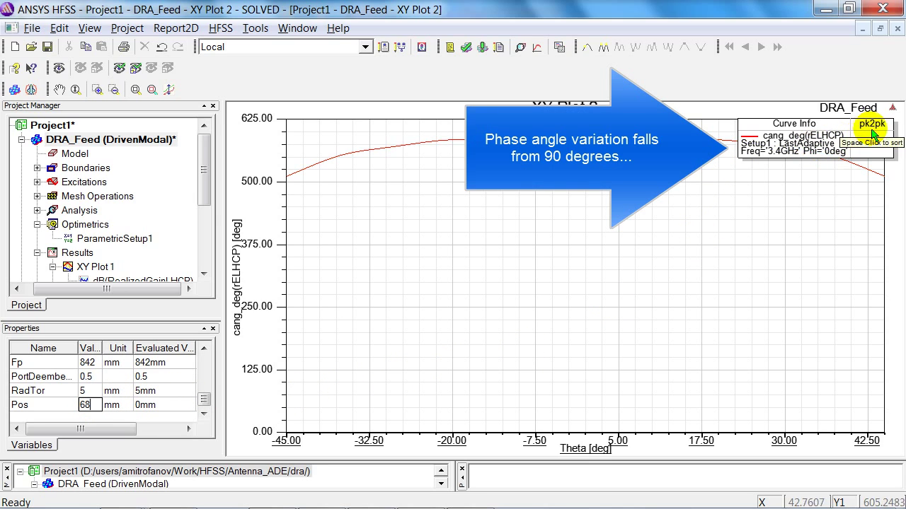
pyautogui.click(868, 143)
pyautogui.click(434, 287)
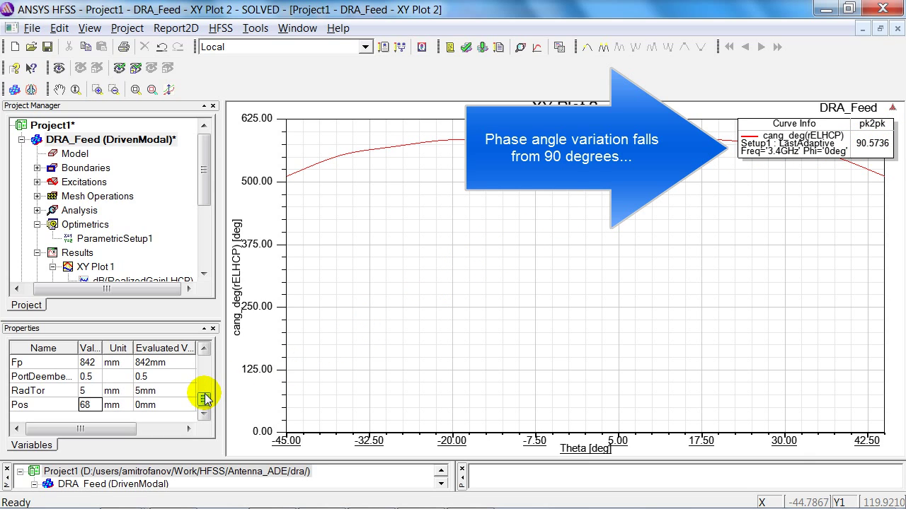
pyautogui.click(205, 401)
# Update the phase plot for the new Pos value and check its pk2pk phase variation and curve
pyautogui.rightClick(501, 289)
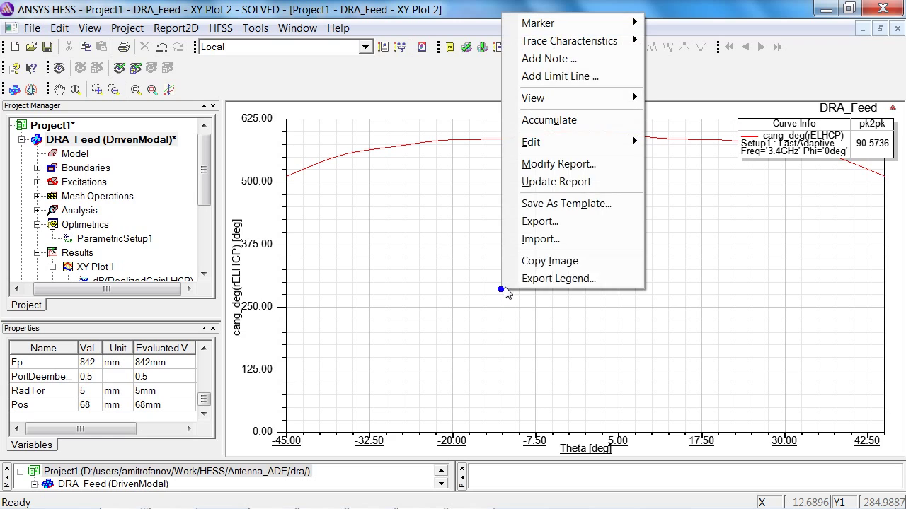
pyautogui.click(557, 182)
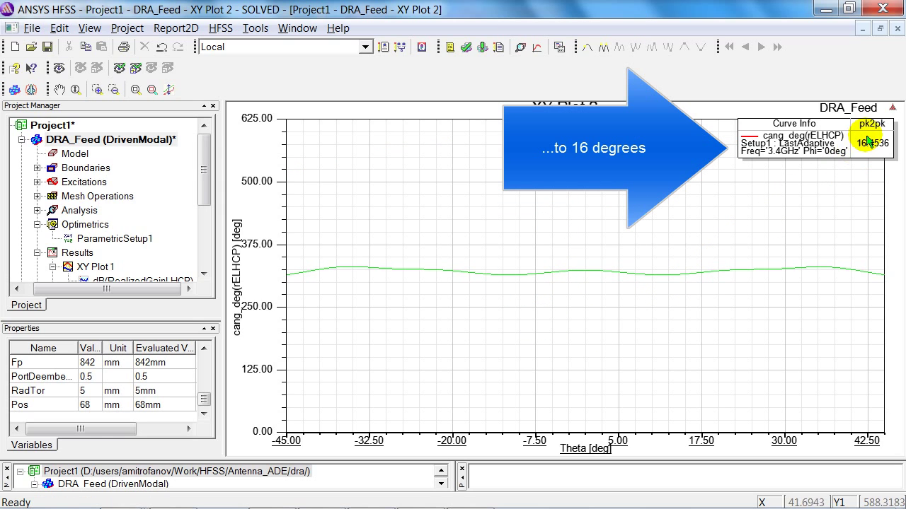
pyautogui.click(864, 145)
pyautogui.click(735, 250)
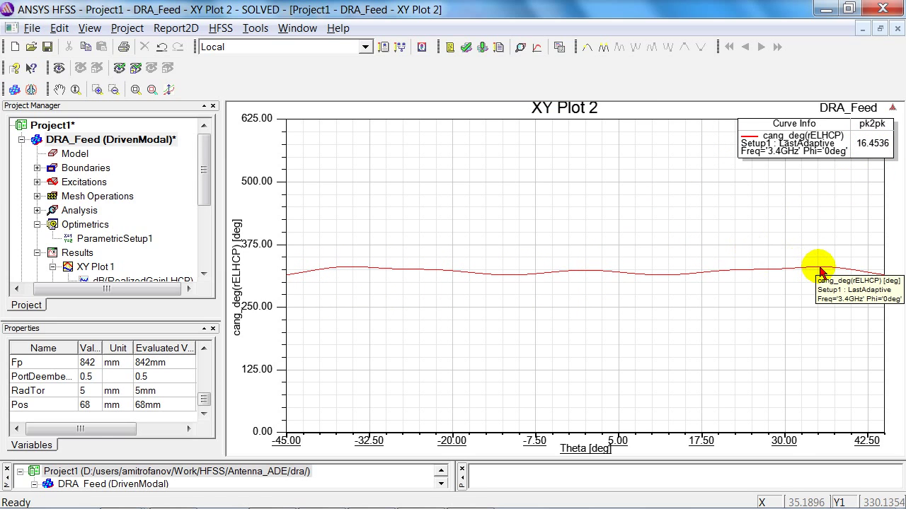
pyautogui.click(820, 272)
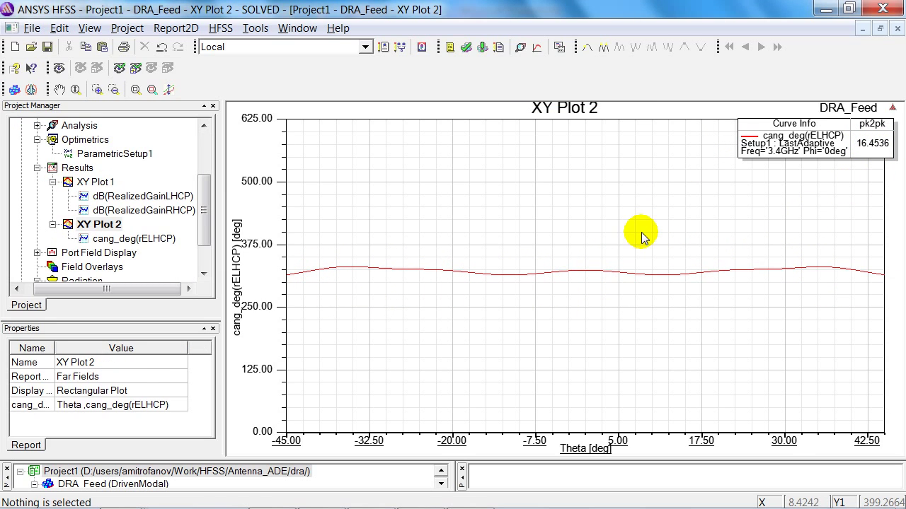
# Open the DRA_Feed 3D model and select RelativeCS2 to view the phase centre location inside the horn
pyautogui.click(203, 141)
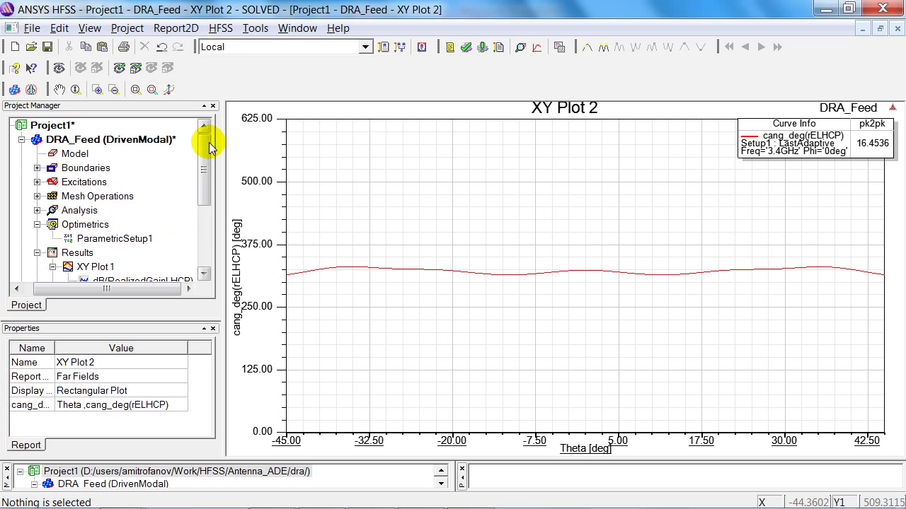
pyautogui.click(114, 139)
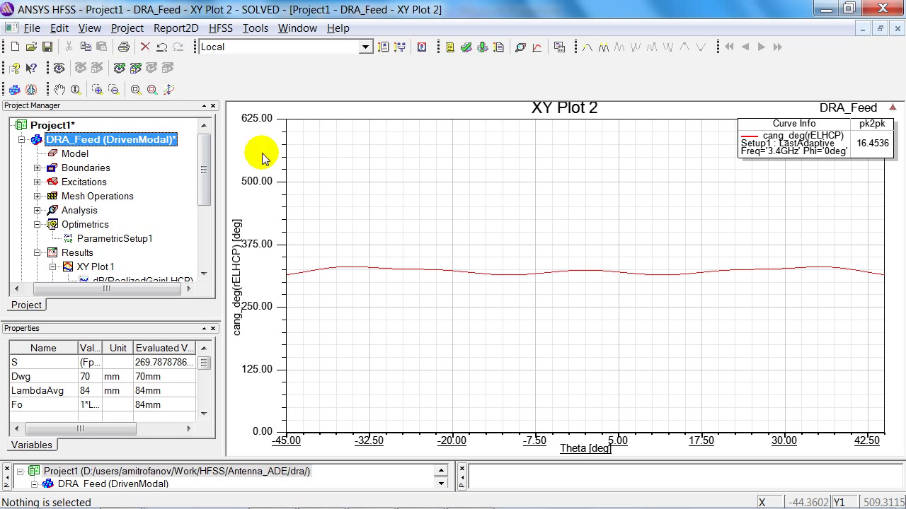
pyautogui.doubleClick(138, 140)
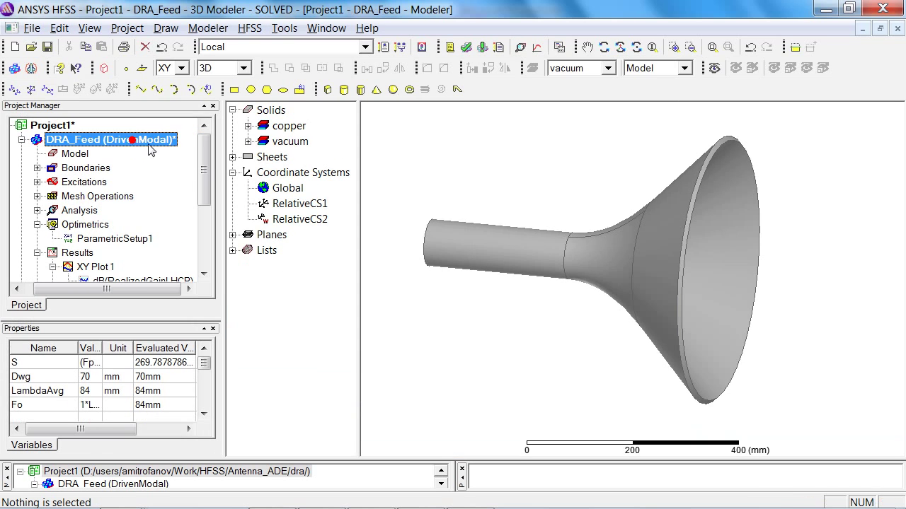
pyautogui.click(297, 221)
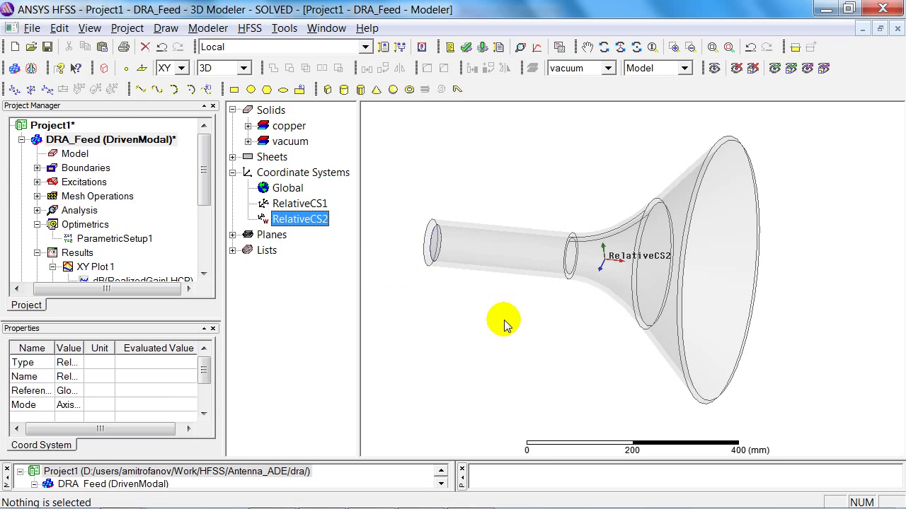